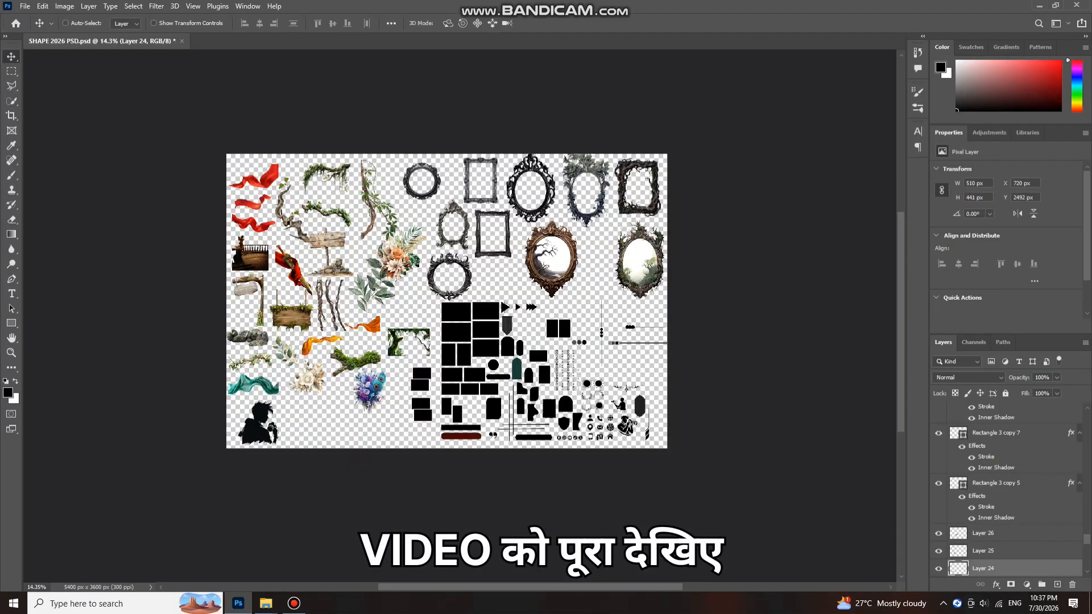
Create a new blank white document of 1080 × 1350 px at 300 ppi in RGB Color
key("ctrl+n")
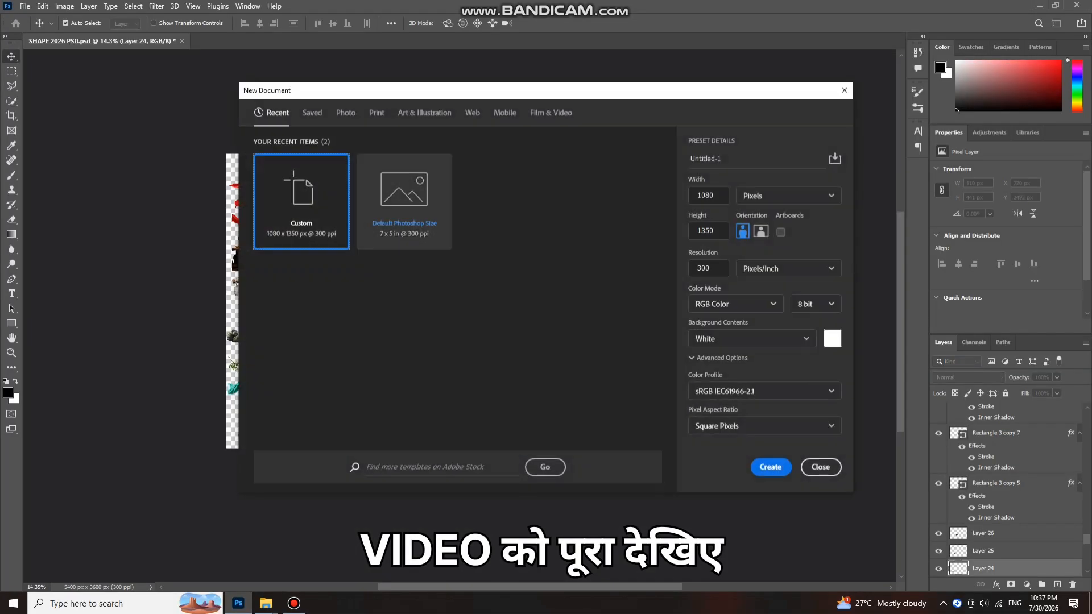
key("Return")
scroll(510, 212, "down", 4)
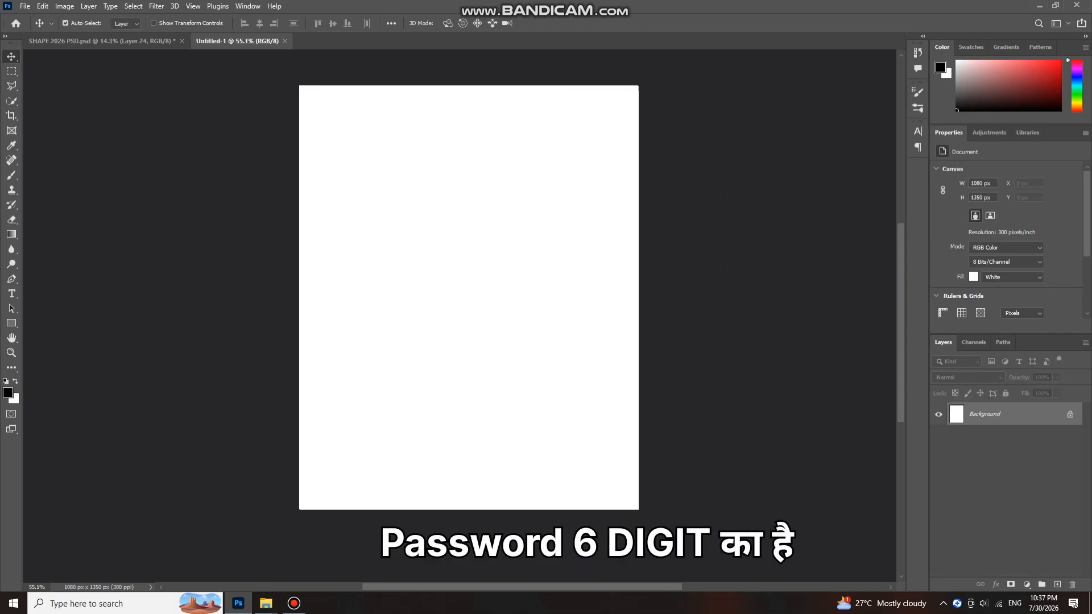
scroll(510, 212, "up", 4)
scroll(468, 259, "down", 2)
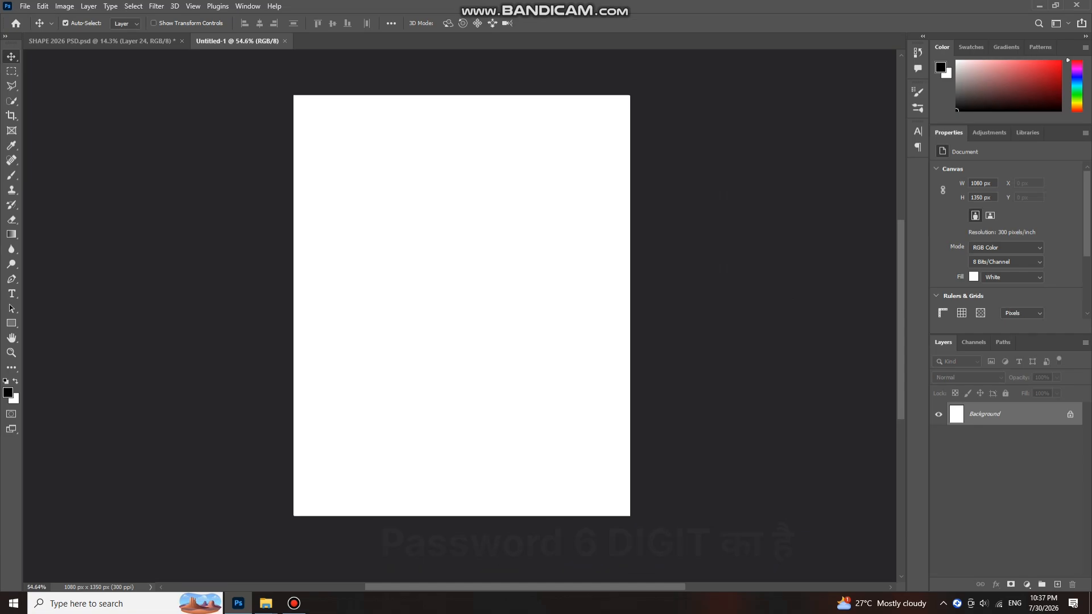
Place the "flower jewellery mackup" photo from the Documents folder into the new document
mouse_move(266, 603)
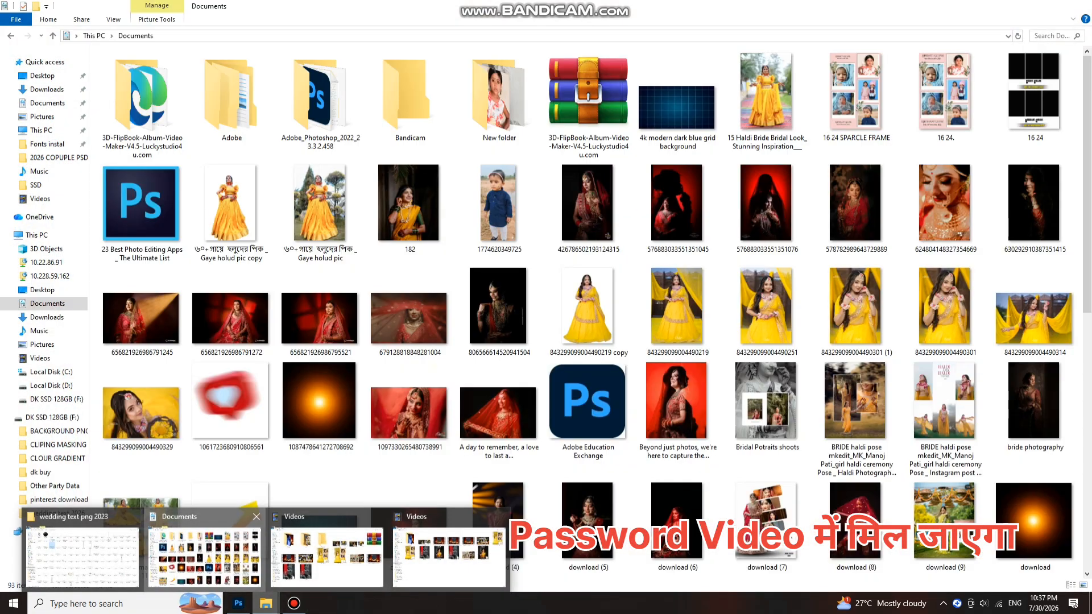
left_click(205, 546)
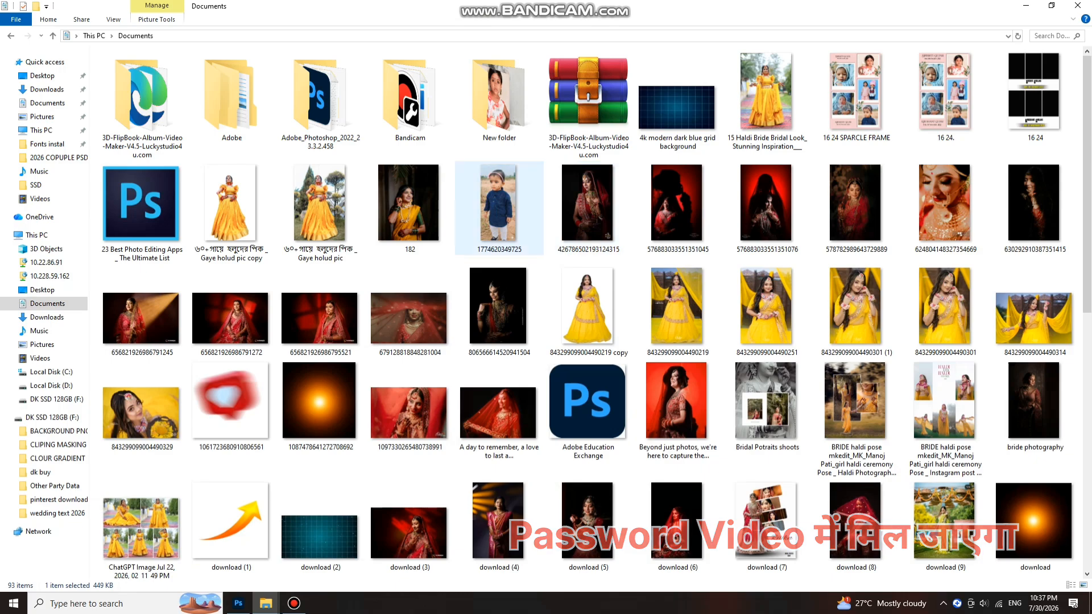
scroll(483, 206, "down", 6)
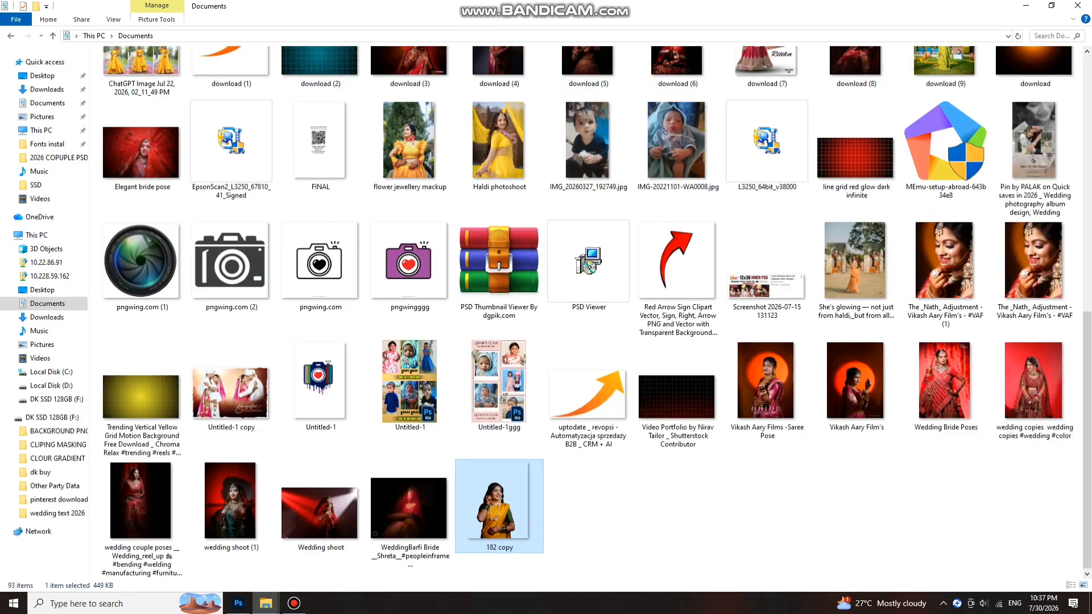
scroll(489, 199, "up", 3)
left_click_drag(418, 405, 402, 523)
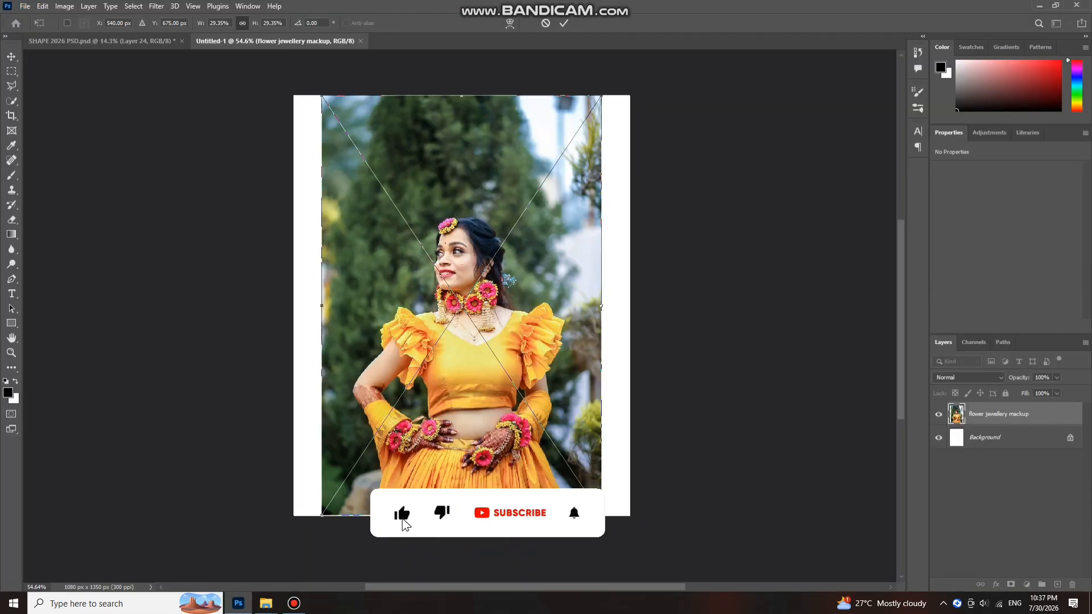
Scale the placed photo up to about 41% so it fills the canvas, with the woman's head near the upper edge
scroll(476, 229, "down", 6)
left_click_drag(467, 158, 468, 69)
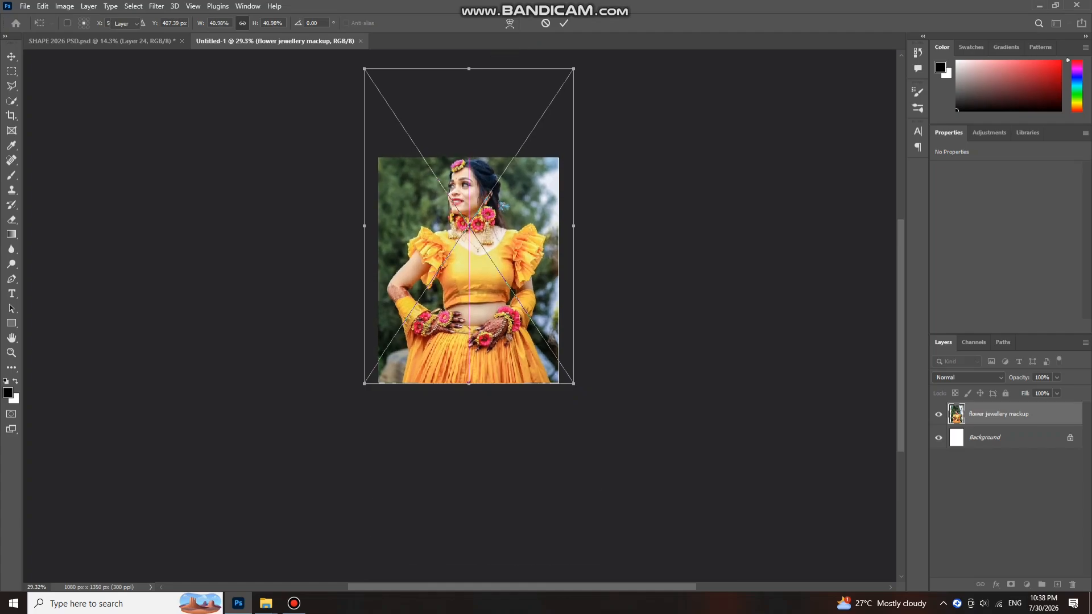
key("Return")
scroll(470, 185, "up", 3)
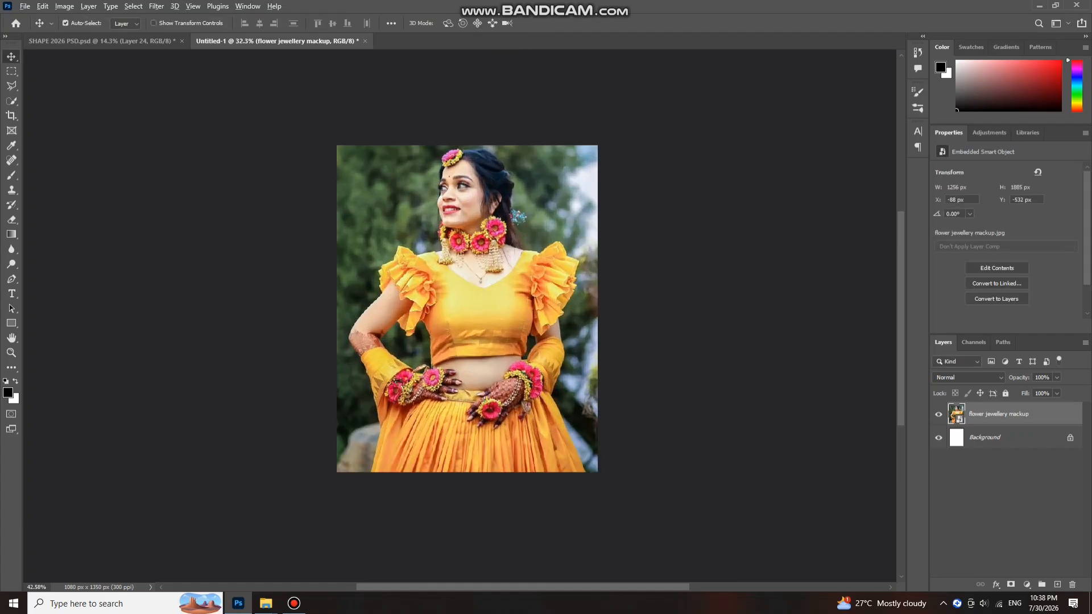
Try desaturating the photo with a Hue/Saturation adjustment at saturation -100, and undo it
key("ctrl+u")
left_click_drag(513, 226, 459, 226)
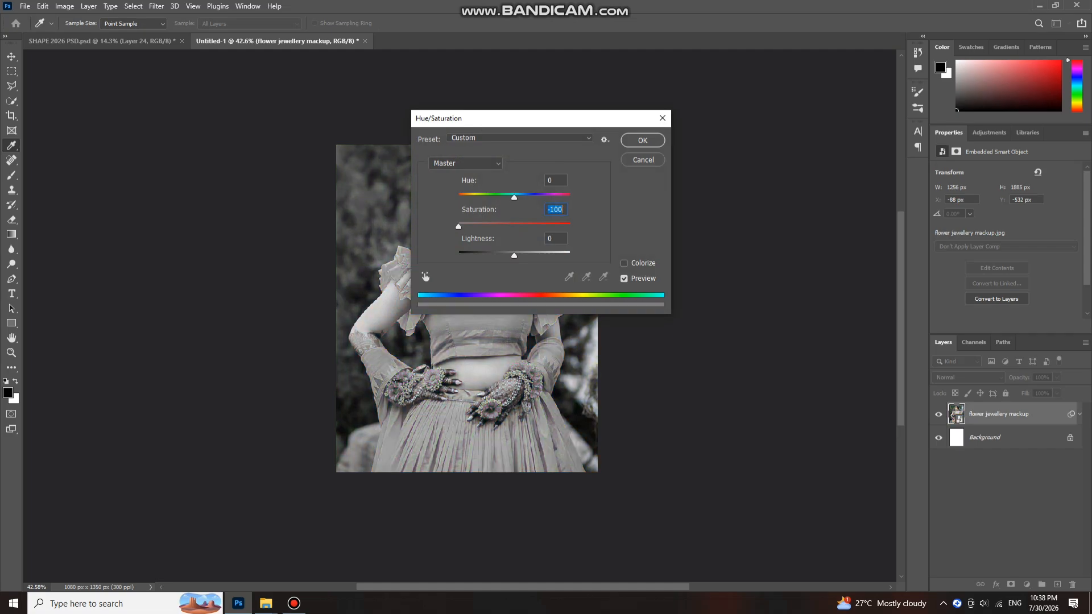
key("Return")
scroll(491, 250, "down", 1)
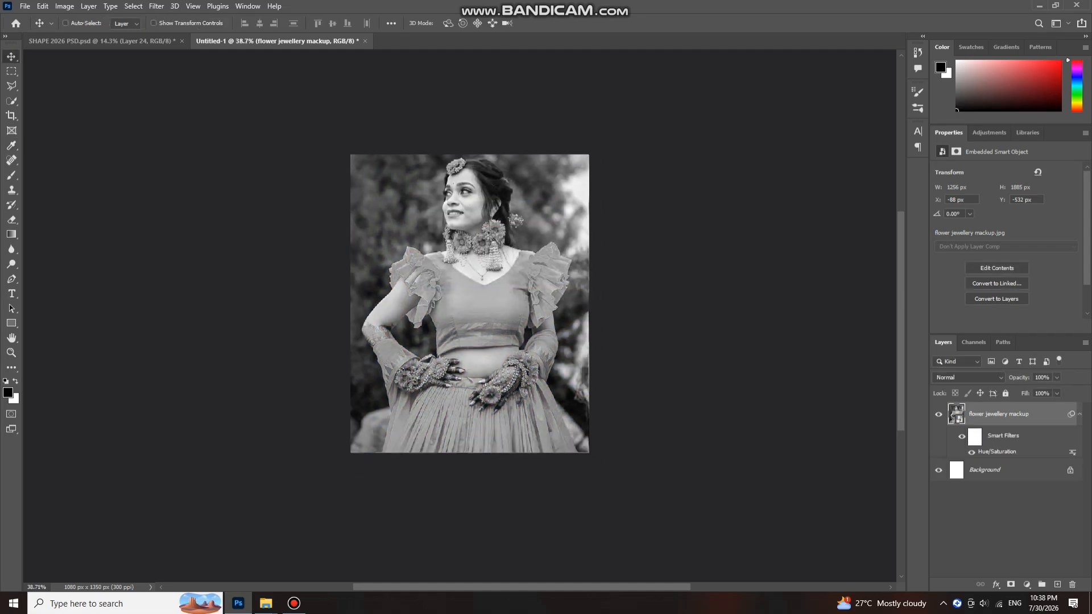
key("ctrl+z")
Start the Camera Raw Filter on the photo and fully desaturate it in the Basic adjustments
left_click(157, 7)
left_click(187, 91)
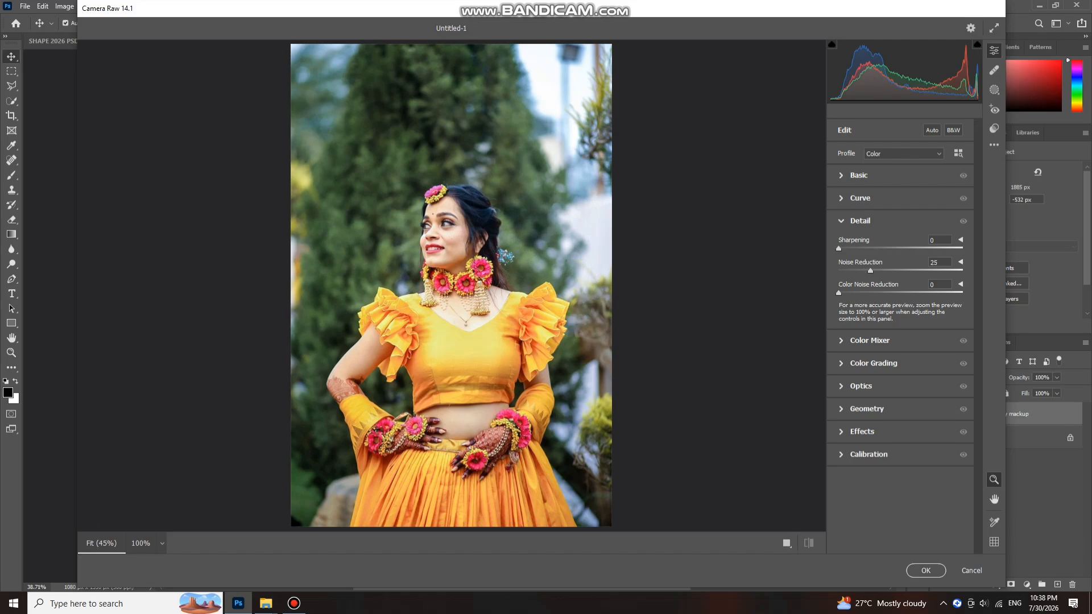
left_click(858, 176)
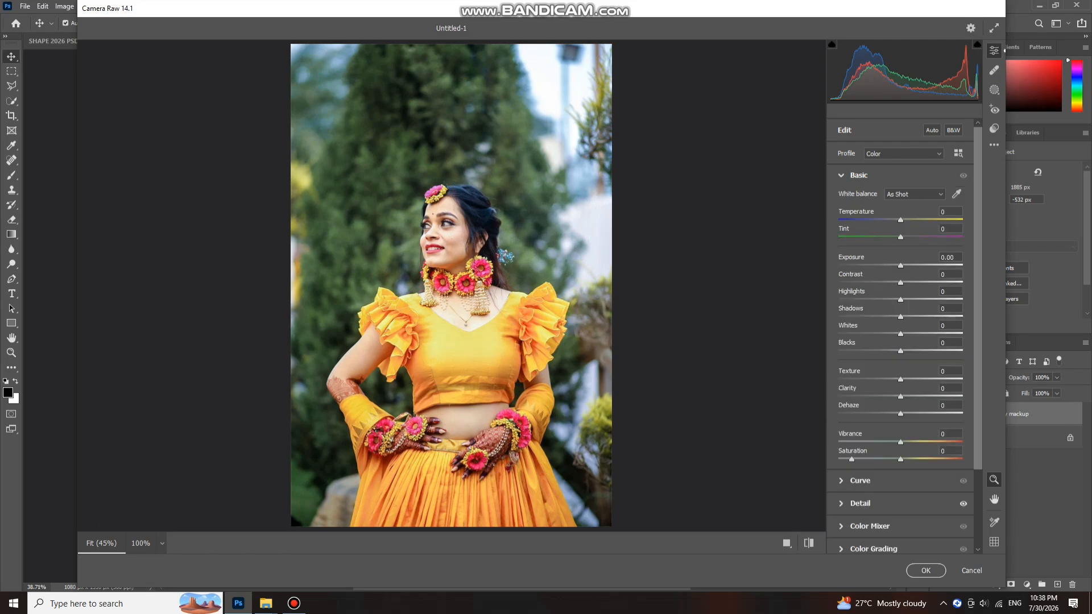
left_click_drag(851, 459, 838, 459)
Color grade the photo with blue highlights, slightly green-cyan midtones and shadows at hue 240, saturation 18, and apply the filter
scroll(900, 364, "down", 1)
left_click(873, 522)
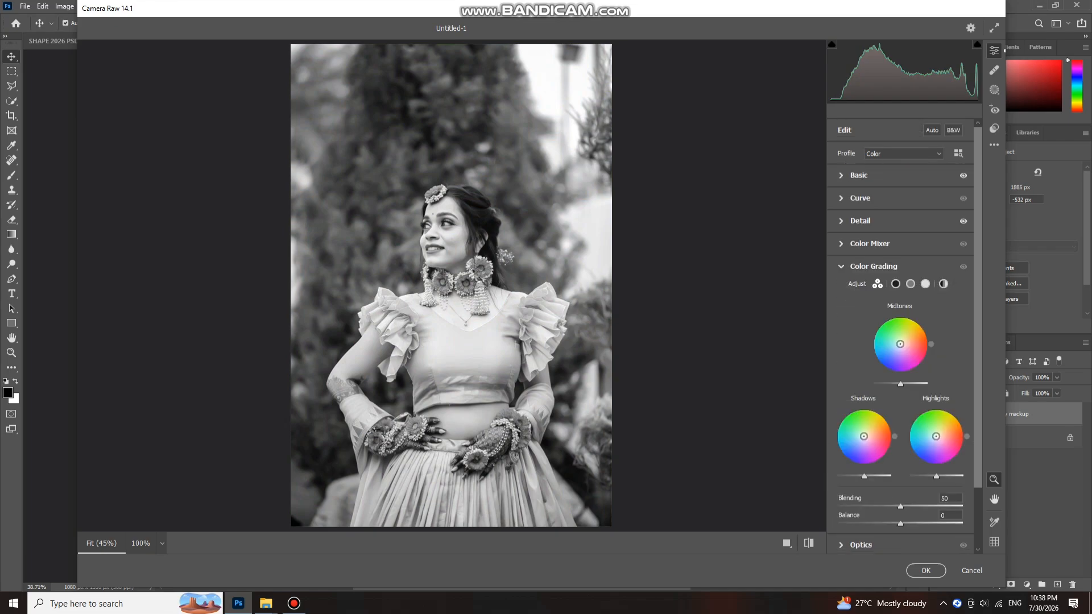
left_click_drag(943, 437, 929, 440)
mouse_move(900, 344)
left_mouse_down()
mouse_move(892, 351)
mouse_move(897, 342)
left_mouse_up()
left_click_drag(864, 436, 858, 436)
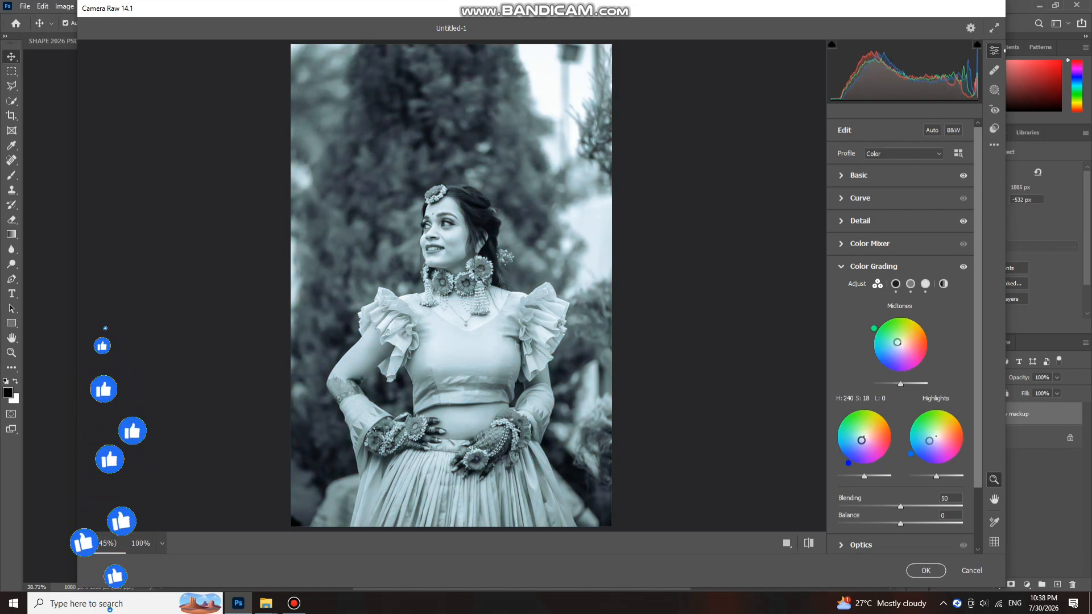
key("Return")
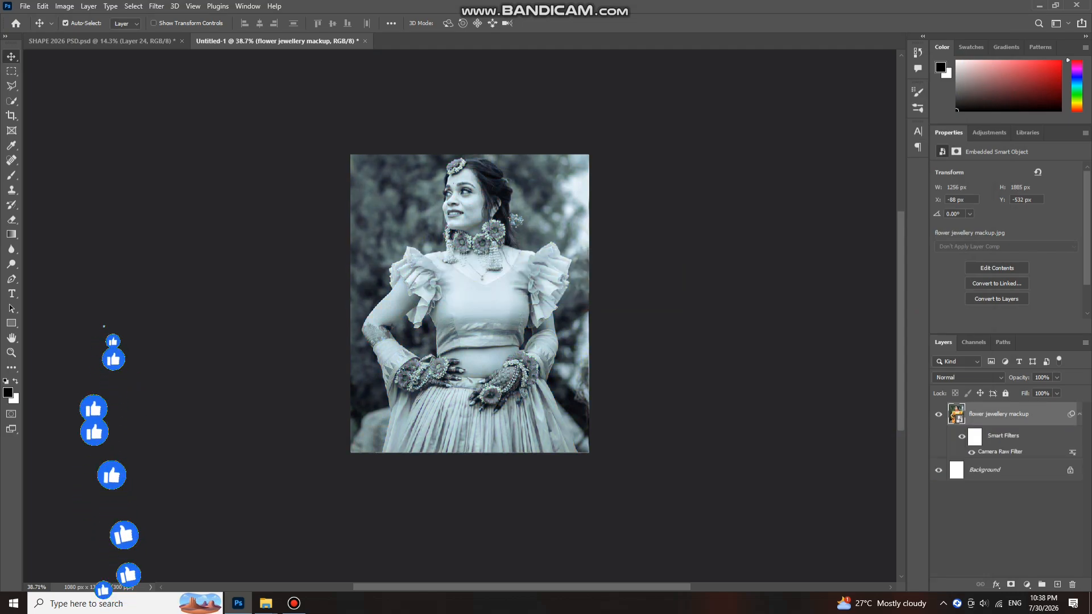
Darken the photo with a Levels adjustment, lowering the white output level to 219
key("ctrl+l")
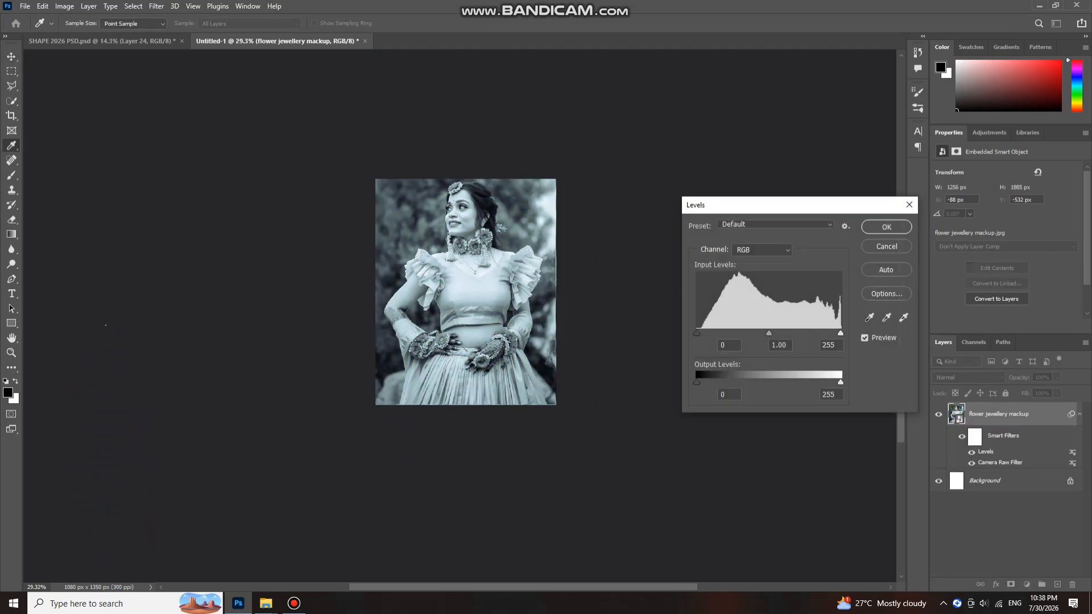
left_click_drag(840, 382, 810, 382)
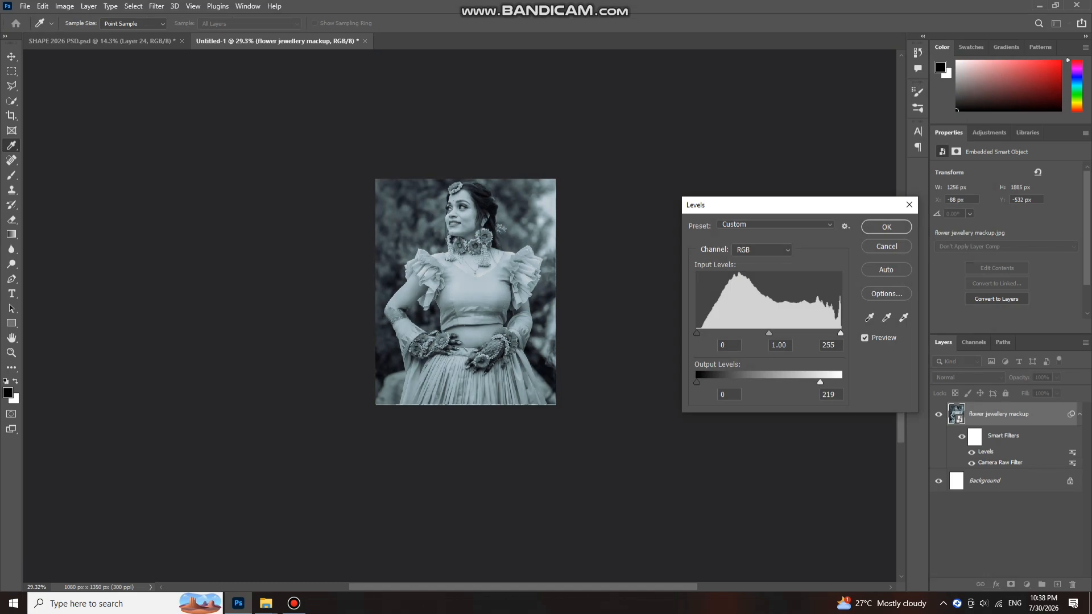
key("Return")
scroll(477, 267, "down", 1)
scroll(478, 267, "up", 1)
scroll(477, 267, "down", 1)
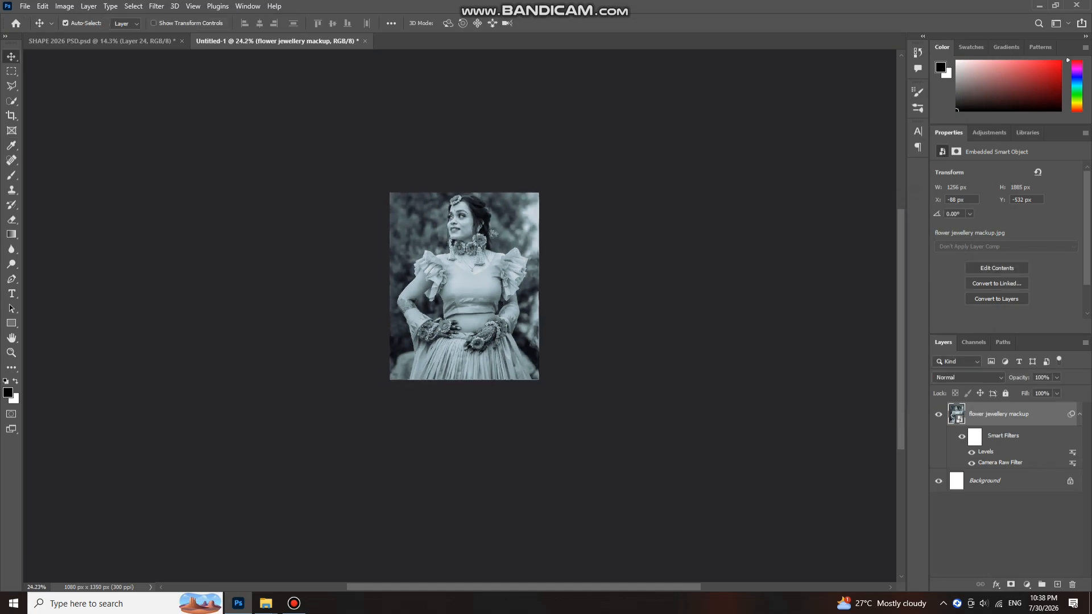
Draw a rectangle about 892 × 686 px over the lower part of the photo and center it horizontally
scroll(492, 273, "up", 2)
scroll(454, 291, "up", 1)
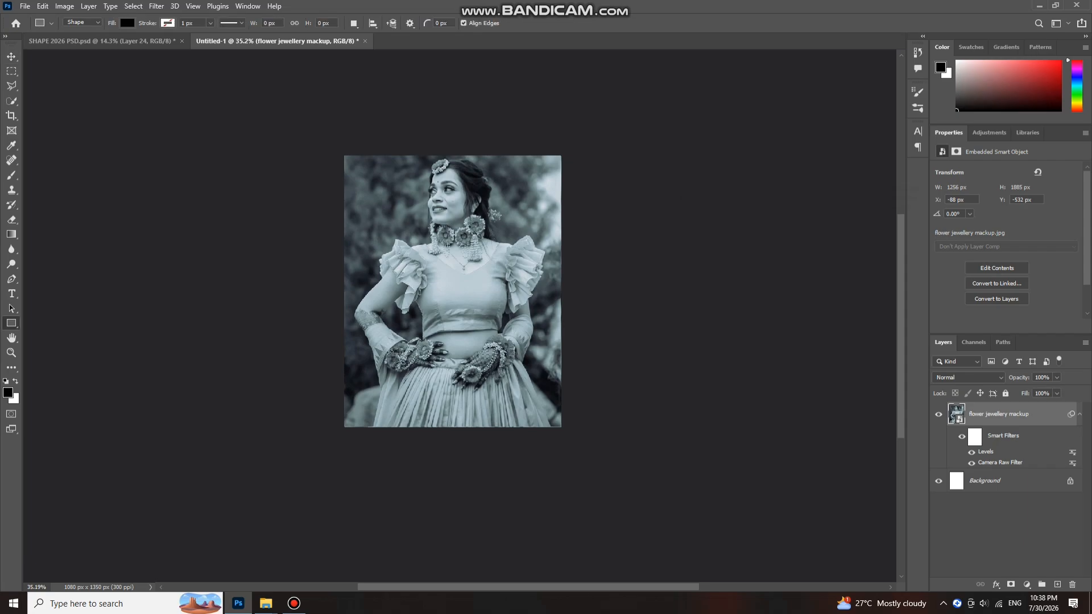
left_click_drag(369, 262, 546, 398)
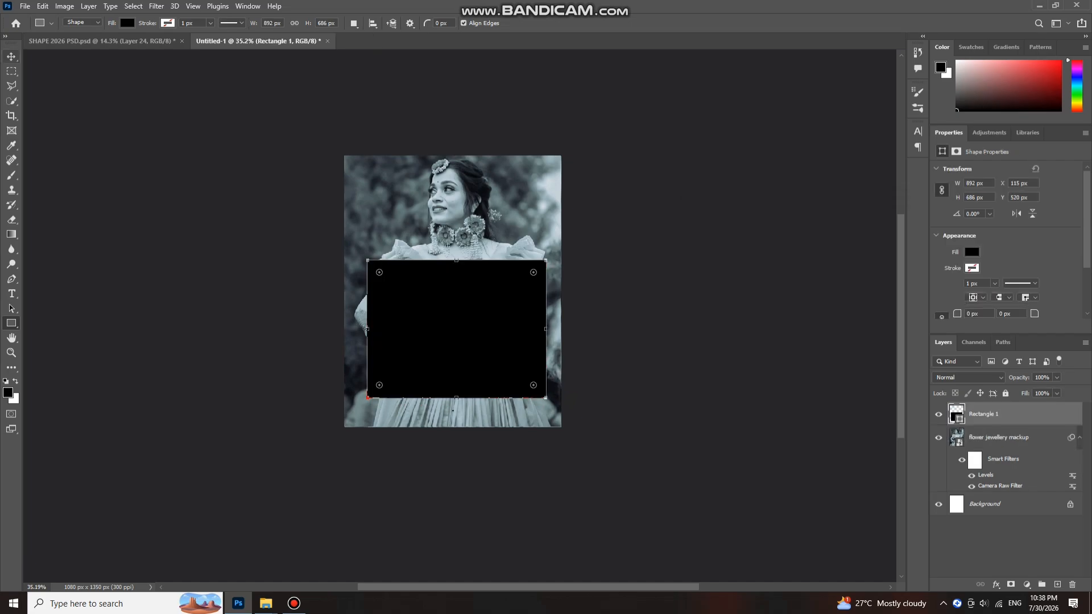
key("v")
left_click_drag(471, 281, 475, 278)
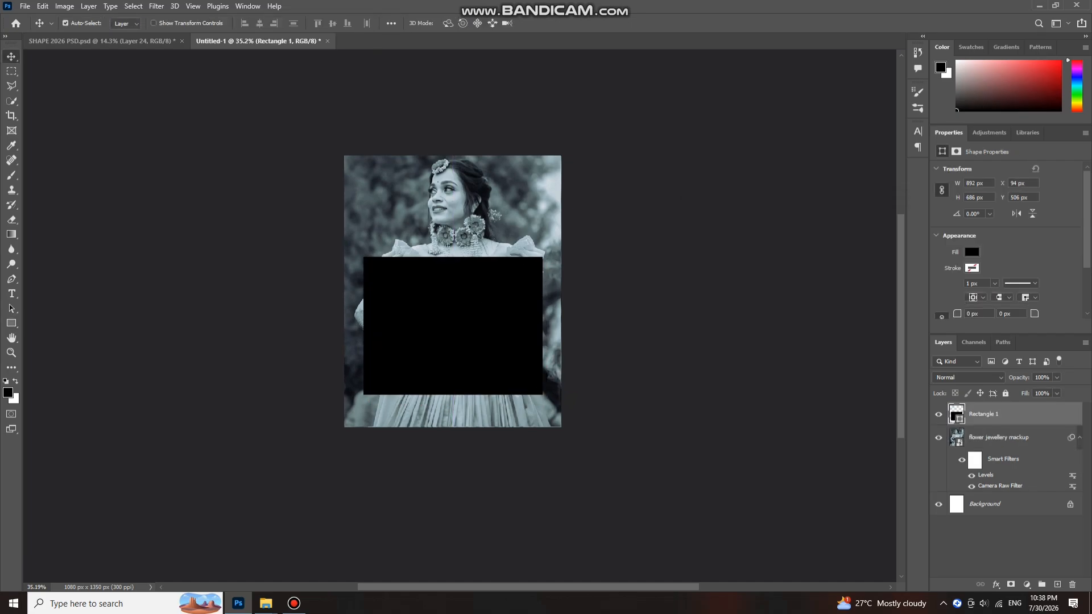
Change the rectangle's fill color to white
left_click(972, 251)
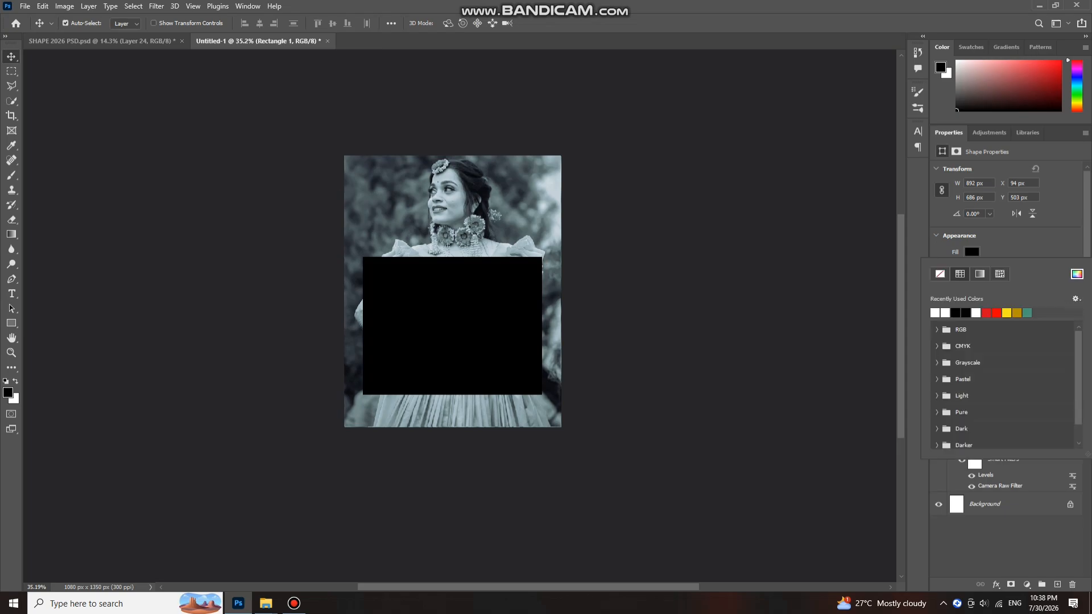
scroll(455, 314, "down", 3)
left_click(452, 315)
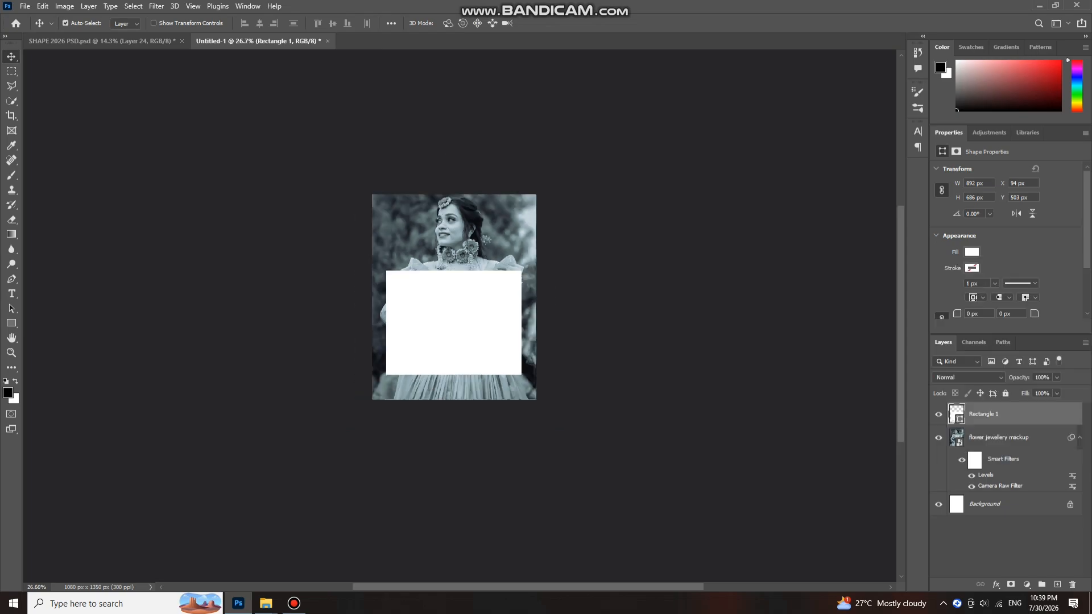
Enlarge the white rectangle to about 927 × 751 px and position it near the photo's lower edge
scroll(445, 315, "up", 6)
key("ctrl+t")
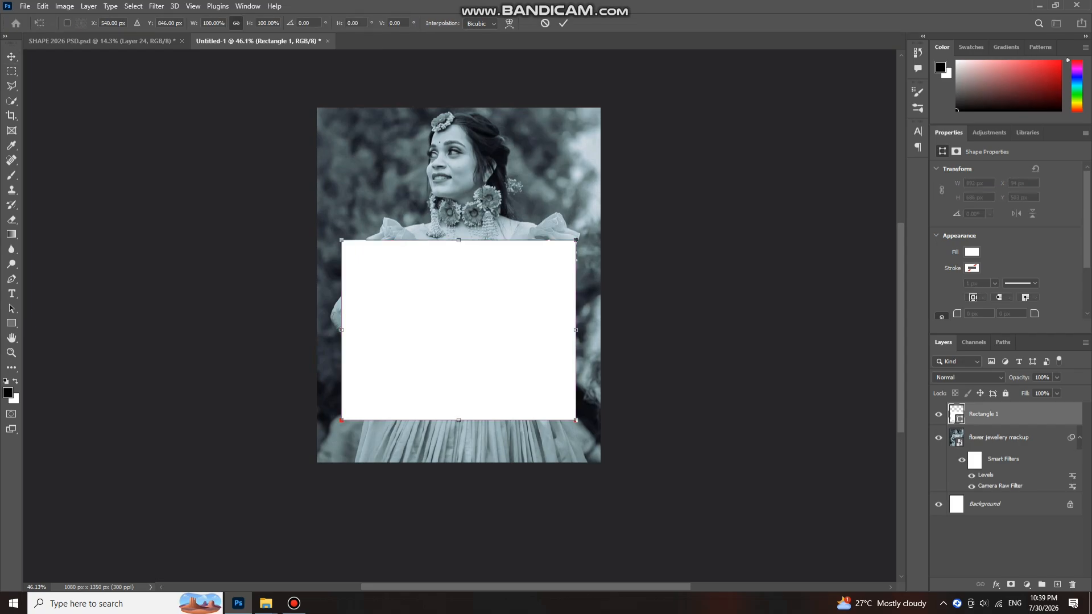
left_click_drag(458, 420, 458, 430)
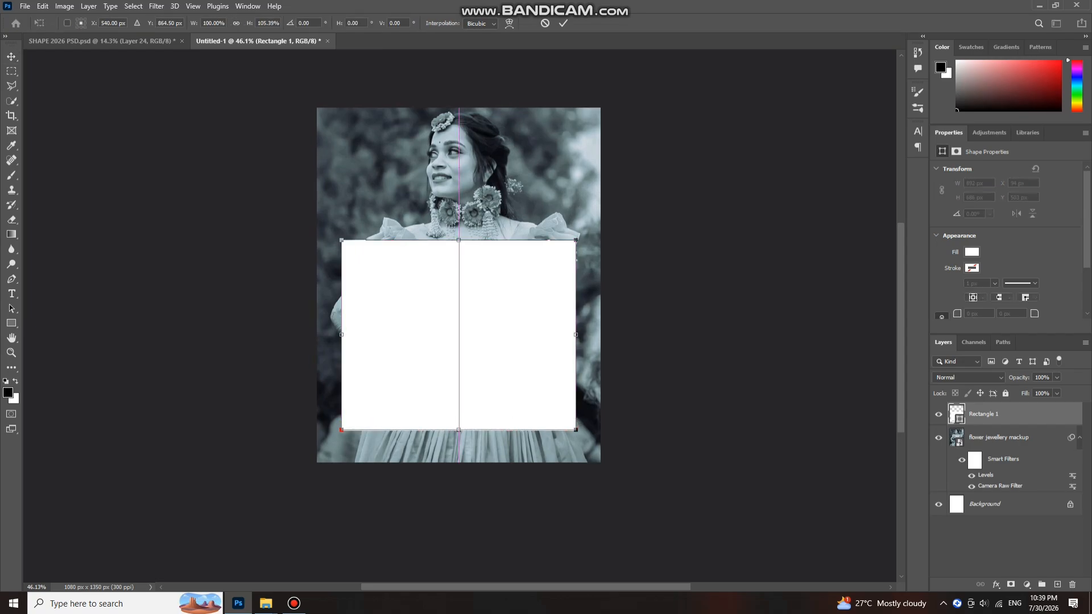
key("Return")
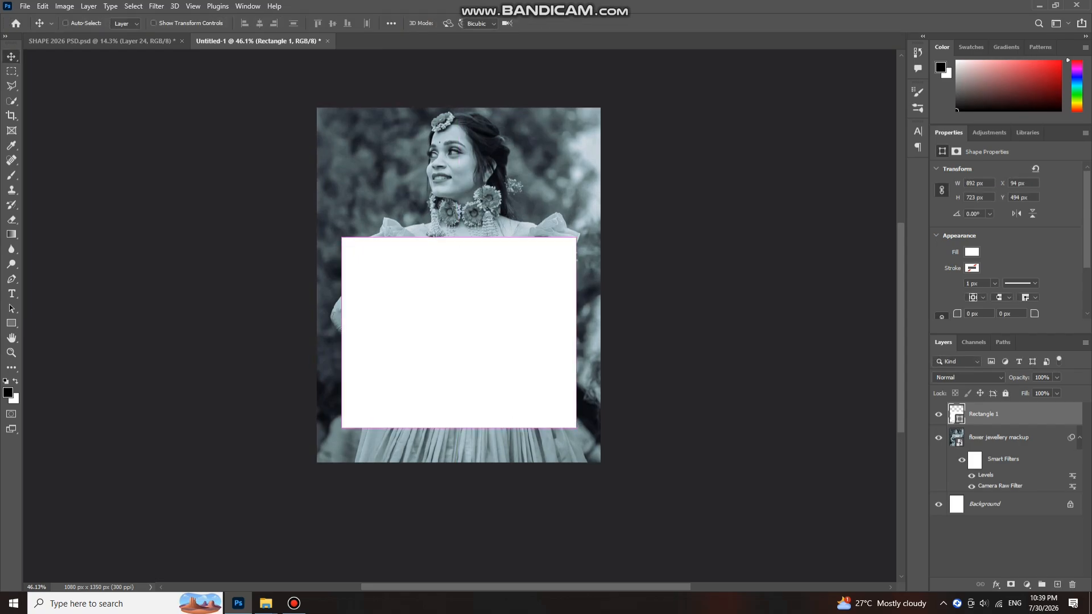
key("ctrl+t")
left_click_drag(458, 236, 458, 229)
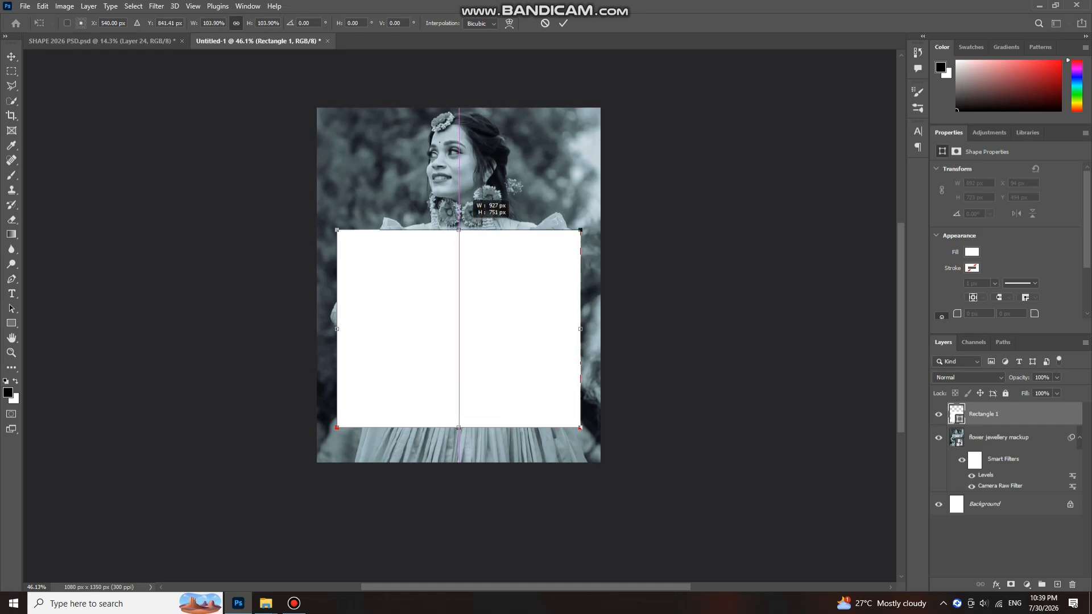
key("Return")
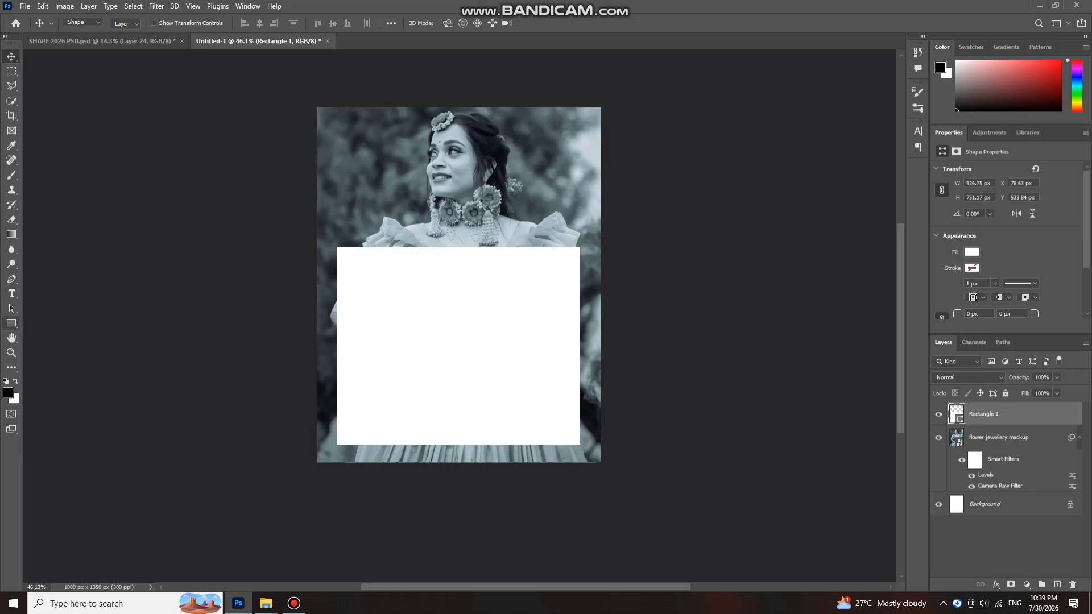
Draw a second rectangle about 380 × 560 px inside the white panel and fill it with black
key("u")
left_click_drag(392, 287, 487, 421)
left_click(128, 23)
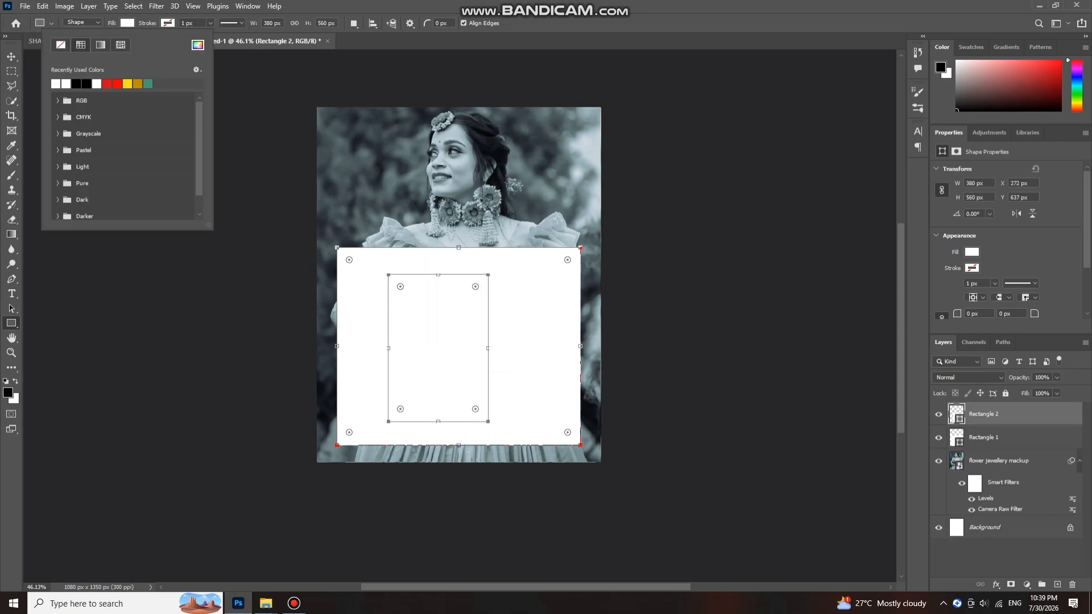
left_click(84, 84)
Move the black rectangle to the white panel's right edge and stretch it to about 725 px high, leaving a thin border
left_click(11, 56)
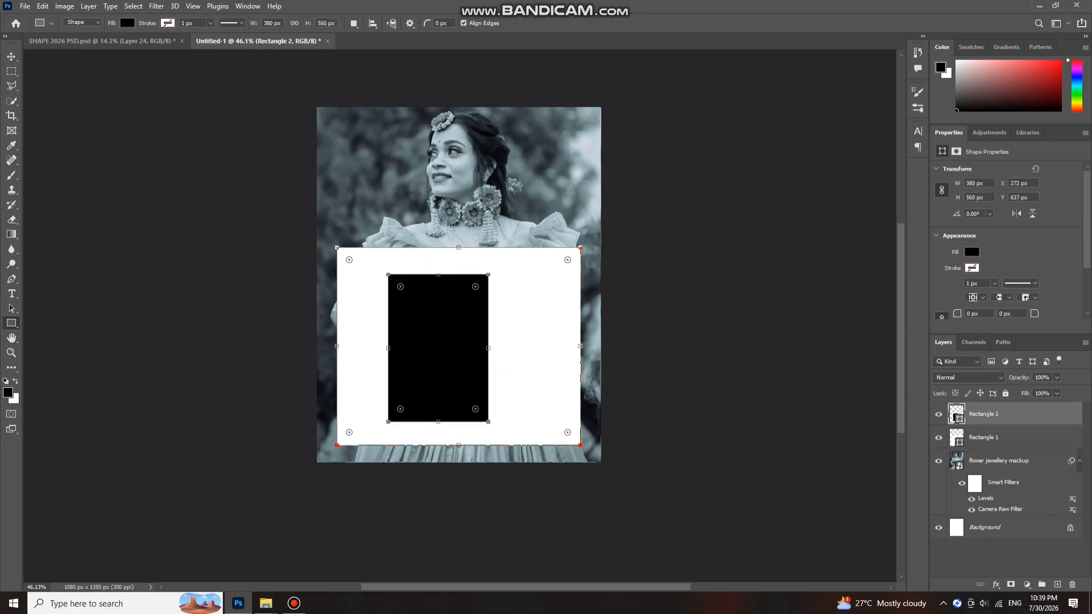
left_click_drag(446, 328, 533, 308)
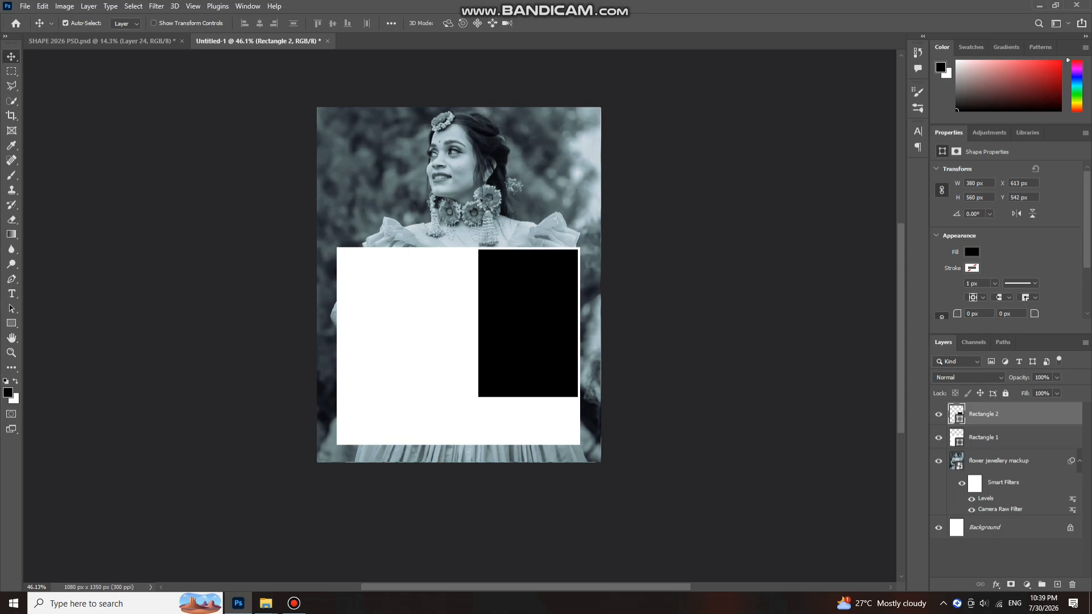
key("ctrl+t")
left_click_drag(528, 397, 528, 446)
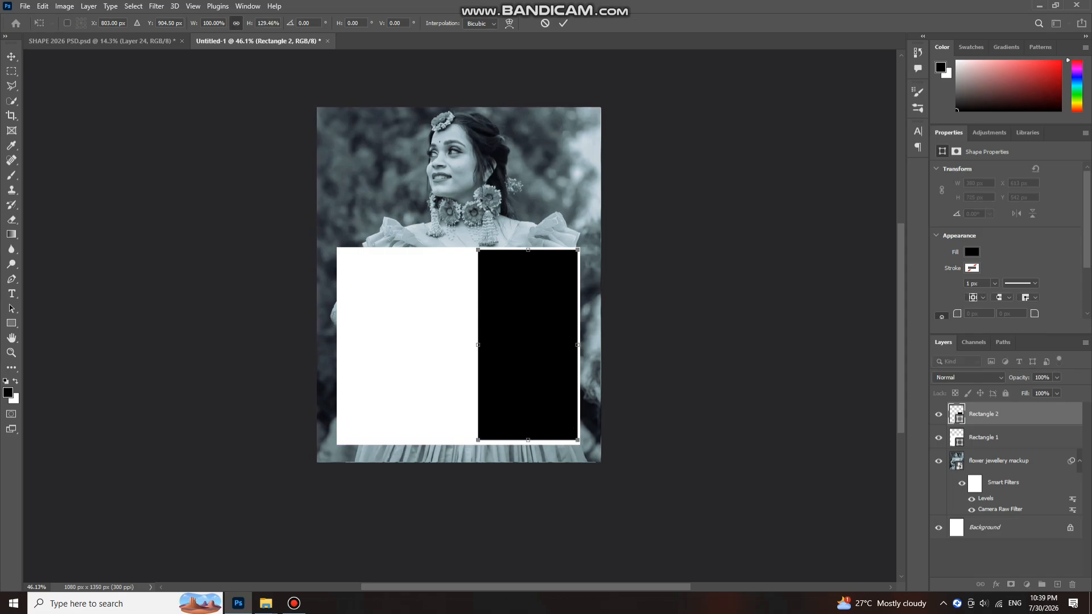
key("Return")
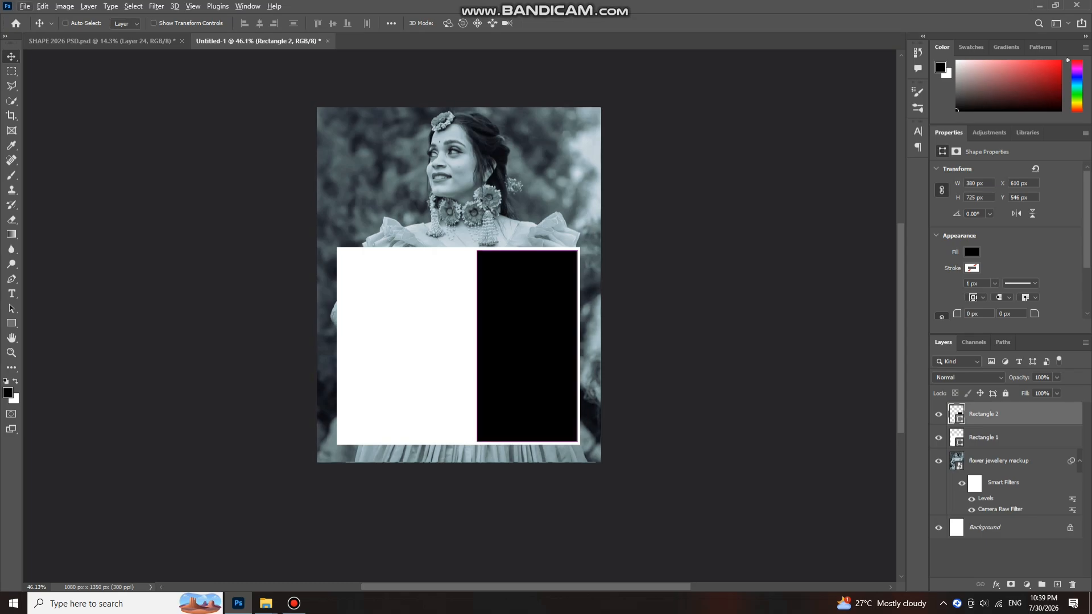
Widen the black rectangle toward the white panel's center to about 406 px
key("ctrl+t")
left_click_drag(473, 345, 430, 336)
key("Return")
Duplicate the black rectangle, scale the copy to about 363 × 545 px and place it in the white panel's empty left half
key("ctrl+t")
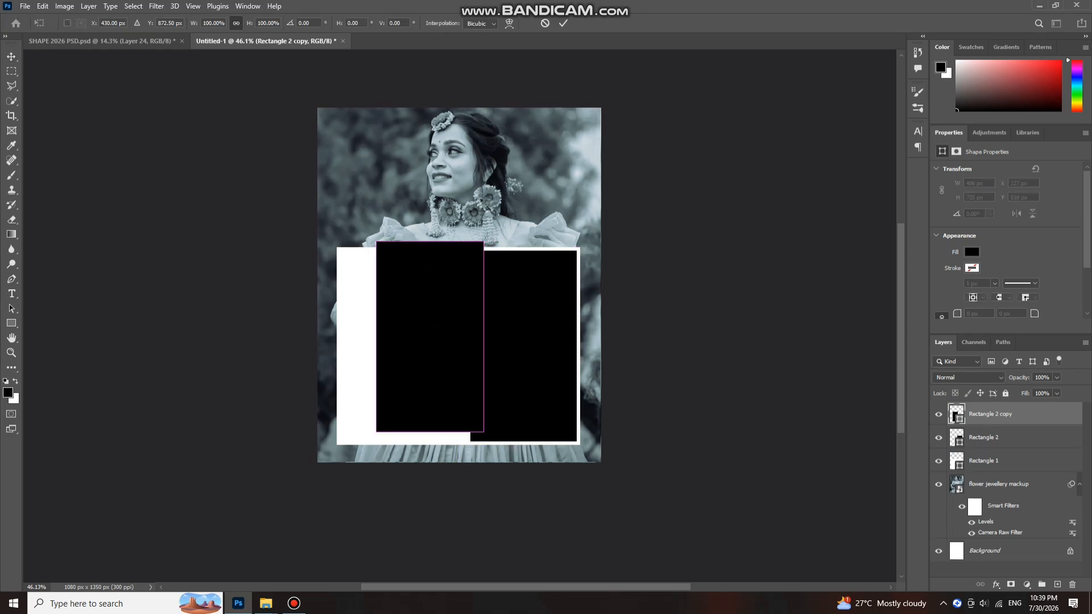
left_click_drag(429, 241, 468, 294)
left_click_drag(428, 348, 411, 333)
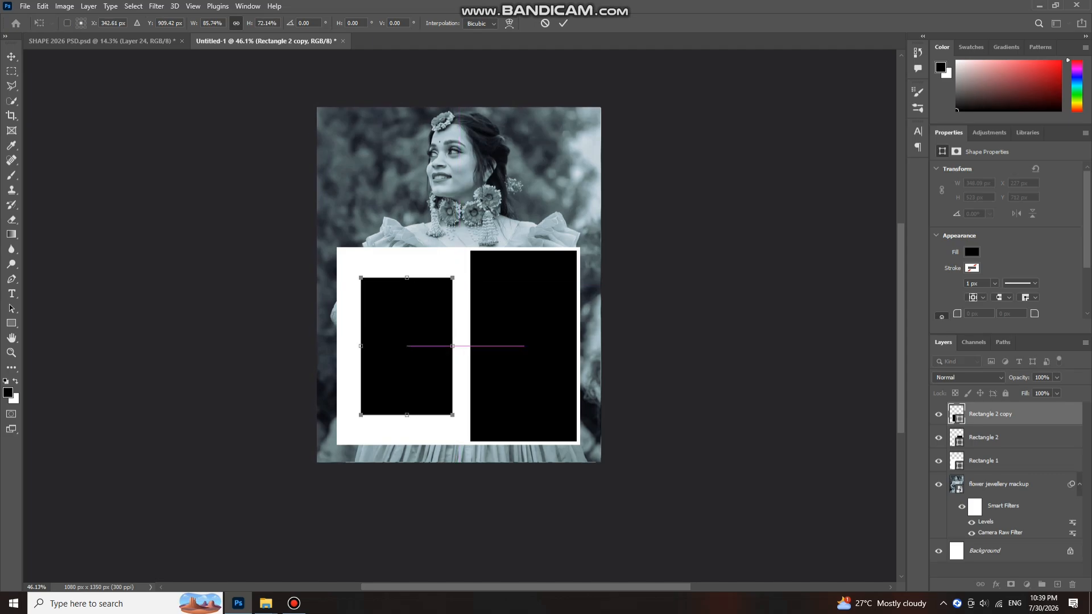
left_click_drag(452, 415, 456, 421)
left_click_drag(416, 384, 412, 381)
key("Return")
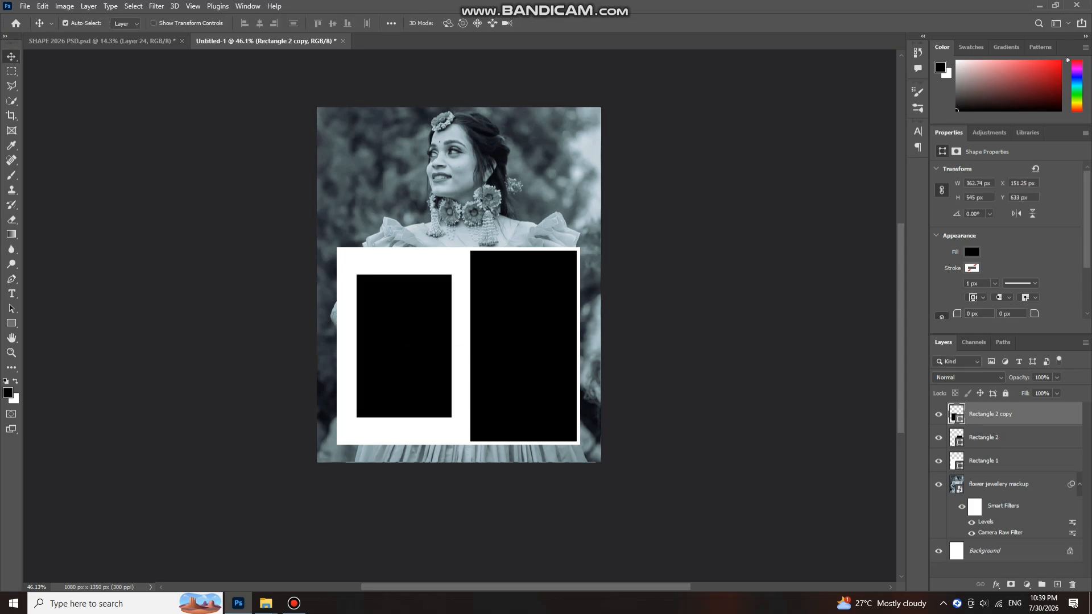
Widen the smaller black rectangle to about 389 px, keeping it centered in the panel's left half
scroll(472, 358, "down", 3)
scroll(455, 369, "up", 7)
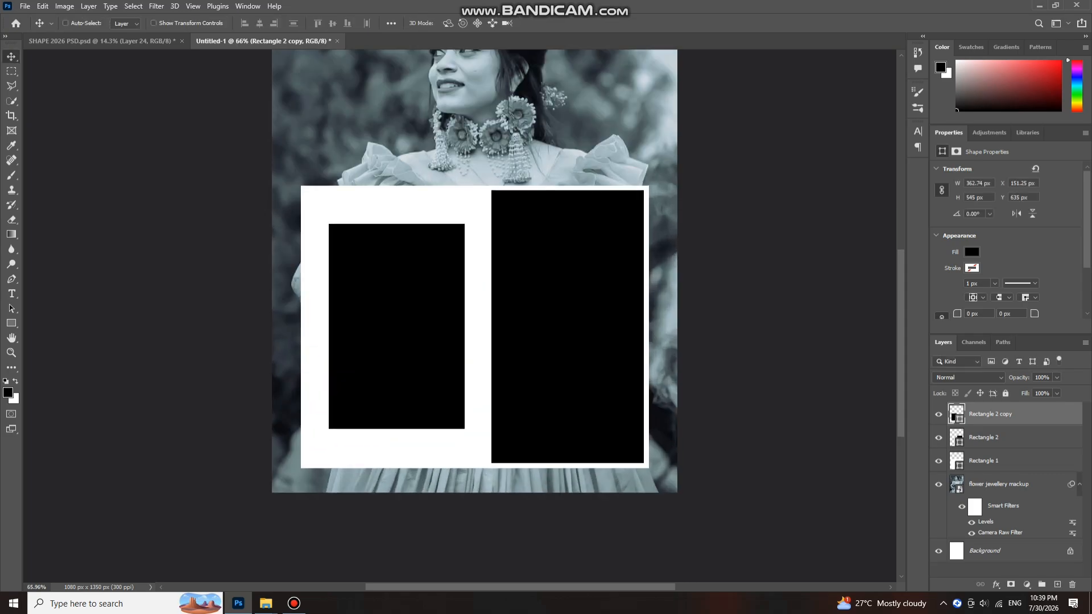
key("ctrl+t")
left_click_drag(465, 325, 474, 326)
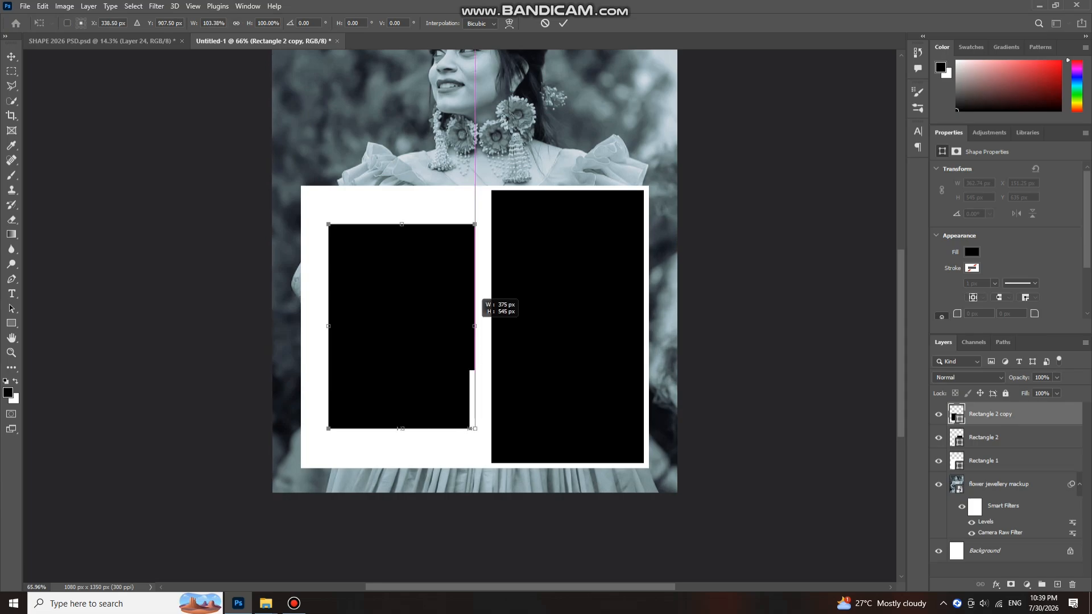
key("Return")
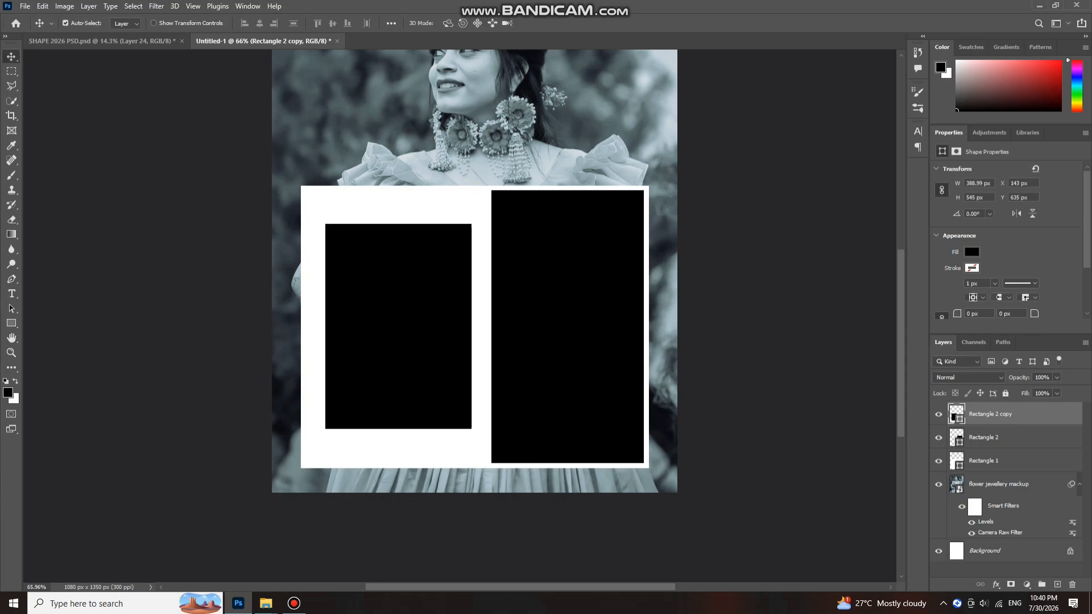
scroll(488, 286, "down", 3)
scroll(397, 344, "up", 6)
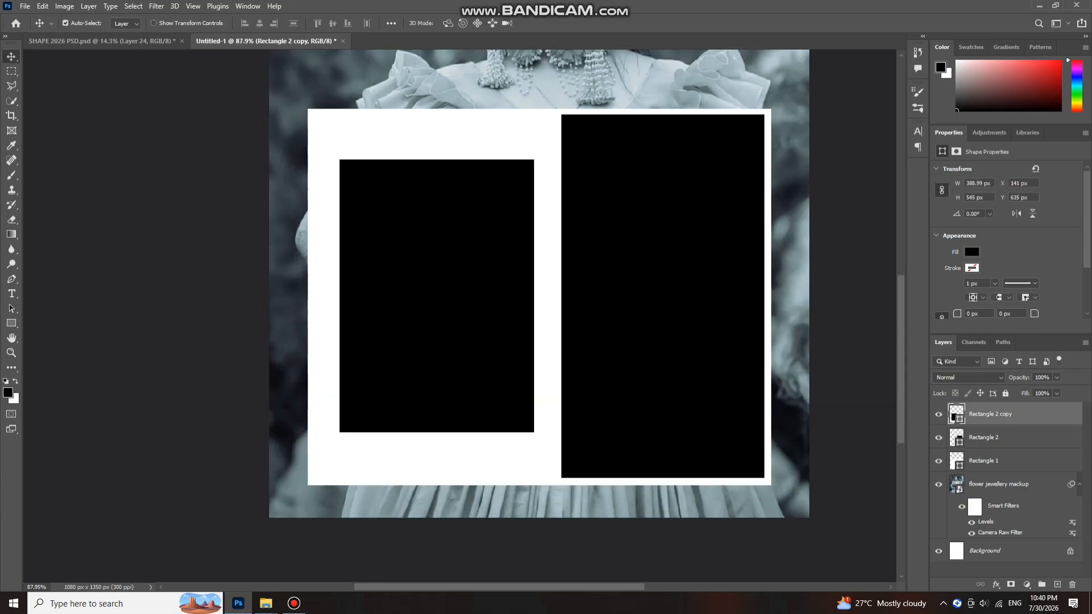
Place Text (12) from the wedding text png 2023 folder, scaled to about 289 × 80 px, centered below the smaller black rectangle
left_click(425, 447)
scroll(425, 446, "down", 1)
mouse_move(265, 602)
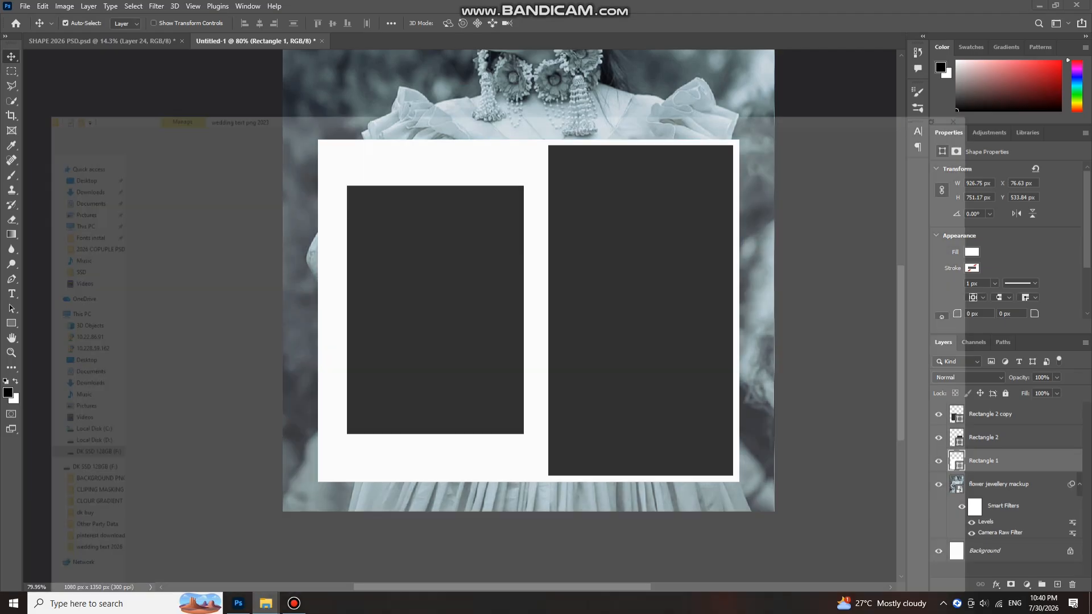
left_click(79, 554)
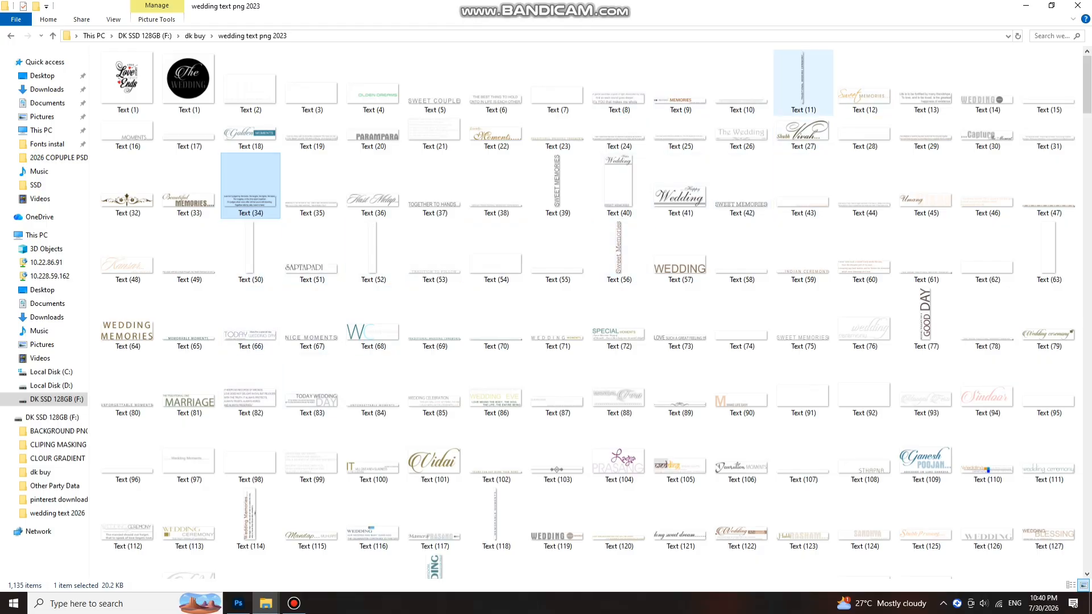
left_click(864, 96)
left_click_drag(881, 80, 528, 280)
left_click_drag(773, 213, 414, 312)
left_click_drag(340, 330, 428, 456)
key("Return")
Place the 15 Haldi Bride Bridal Look photo from Documents above the tall right rectangle and clip it to that shape
scroll(473, 364, "down", 3)
left_click(468, 341)
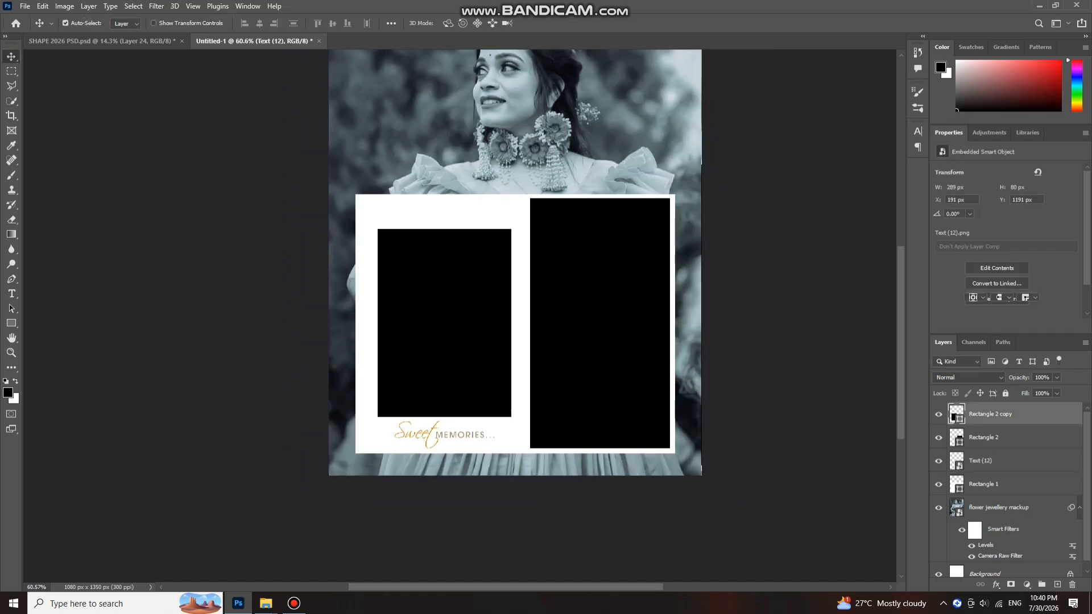
scroll(462, 302, "down", 3)
scroll(592, 327, "up", 3)
left_click(588, 330)
left_click(265, 603)
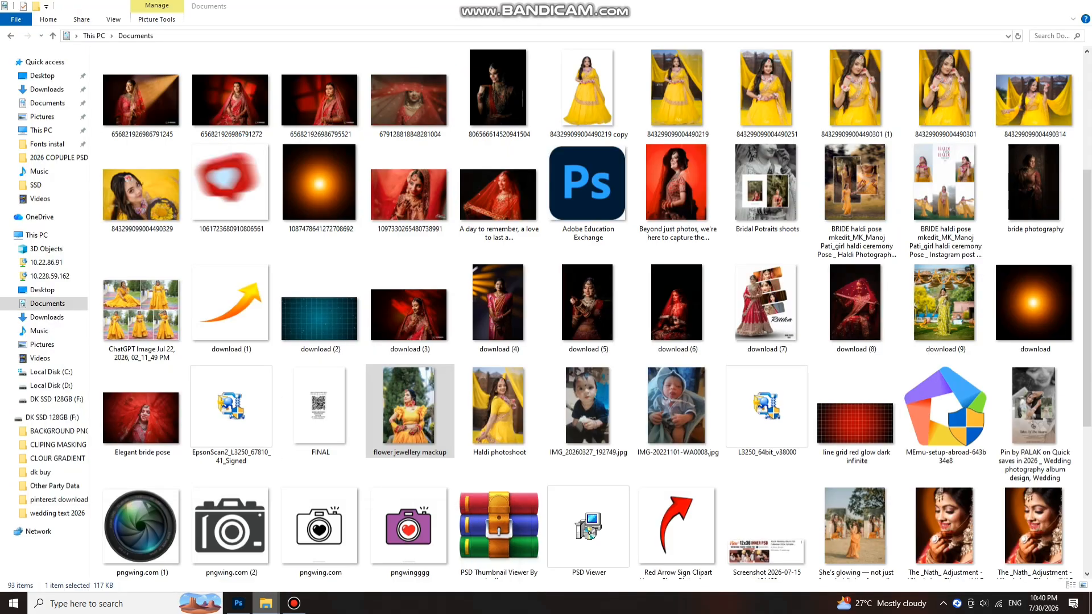
left_click(204, 554)
left_click_drag(765, 91, 590, 389)
left_click_drag(558, 315, 579, 320)
key("ctrl+alt+g")
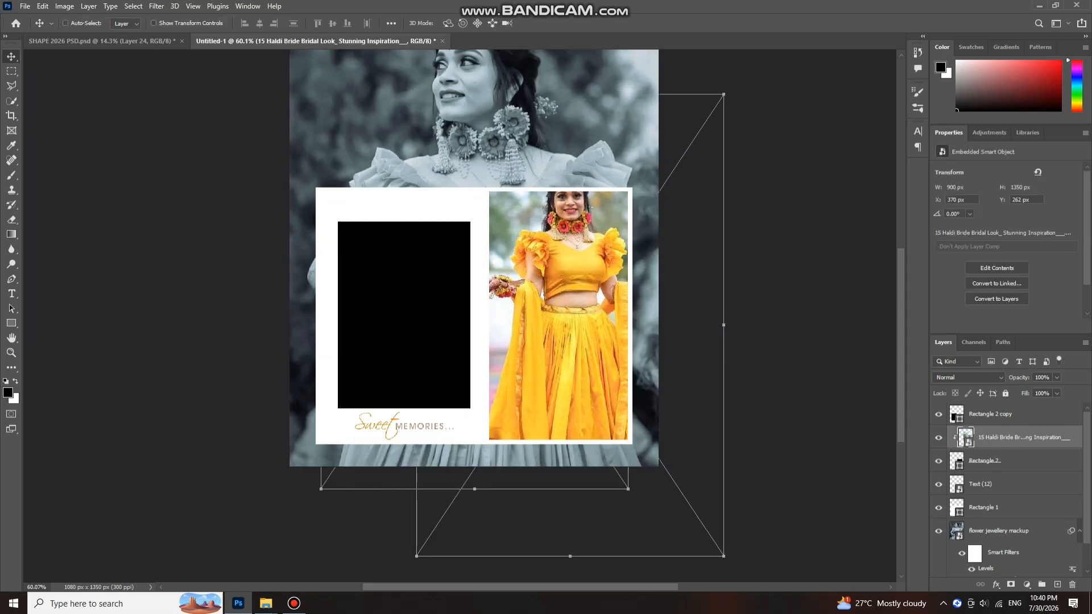
Scale down and reposition the clipped photo so the bride's full figure fits inside the right frame
left_click_drag(570, 95, 568, 236)
left_click_drag(570, 298, 561, 226)
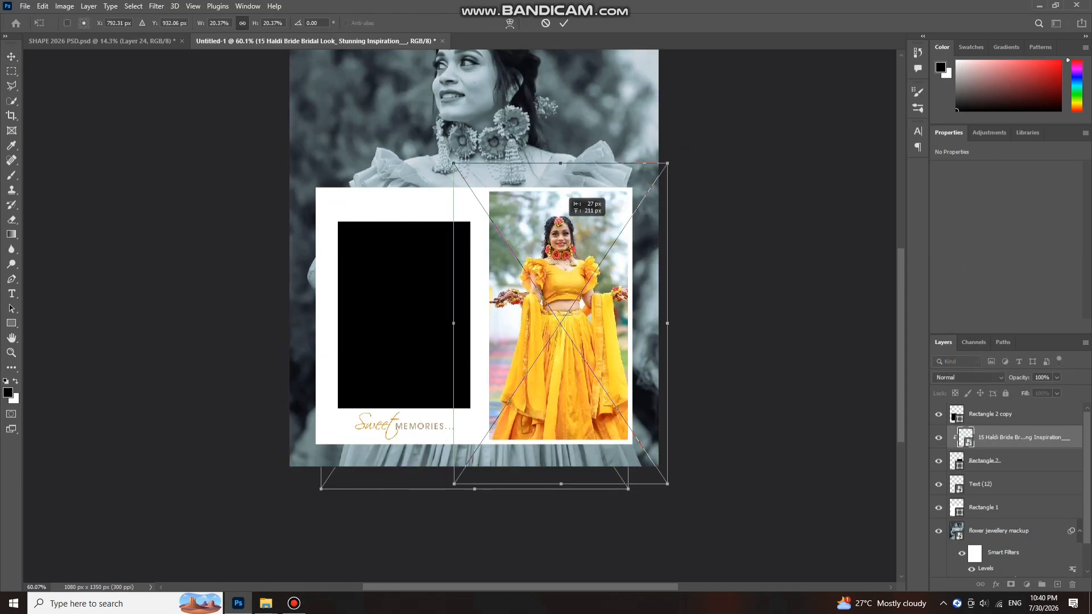
left_click_drag(560, 163, 560, 187)
left_click_drag(561, 245, 553, 233)
left_click_drag(552, 176, 552, 191)
key("Return")
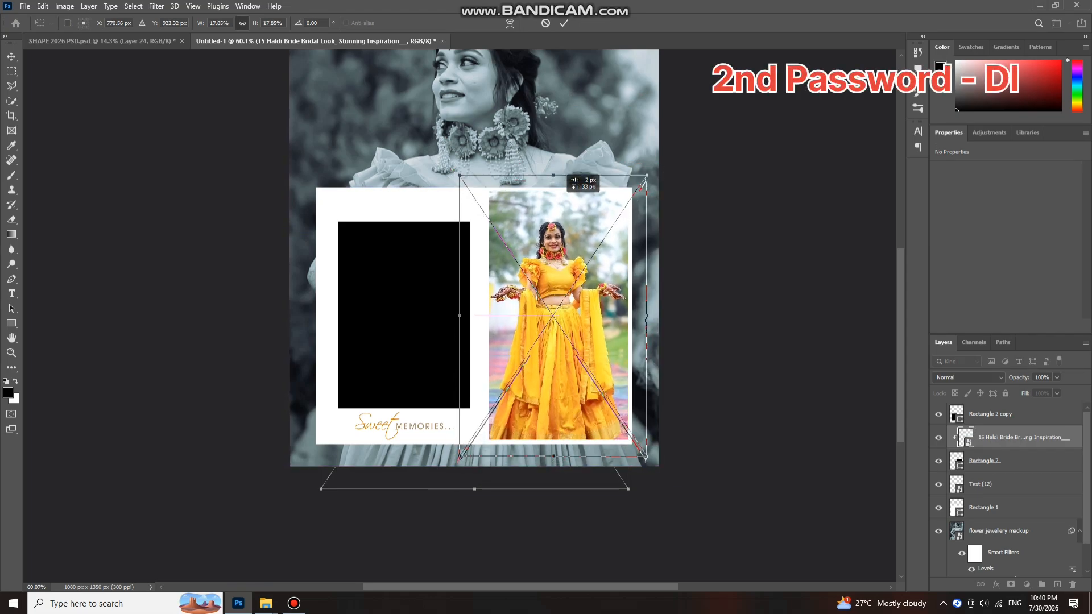
Place the Gaye holud pic photo with the garden background above the smaller left rectangle and clip it to that shape
left_click(403, 319)
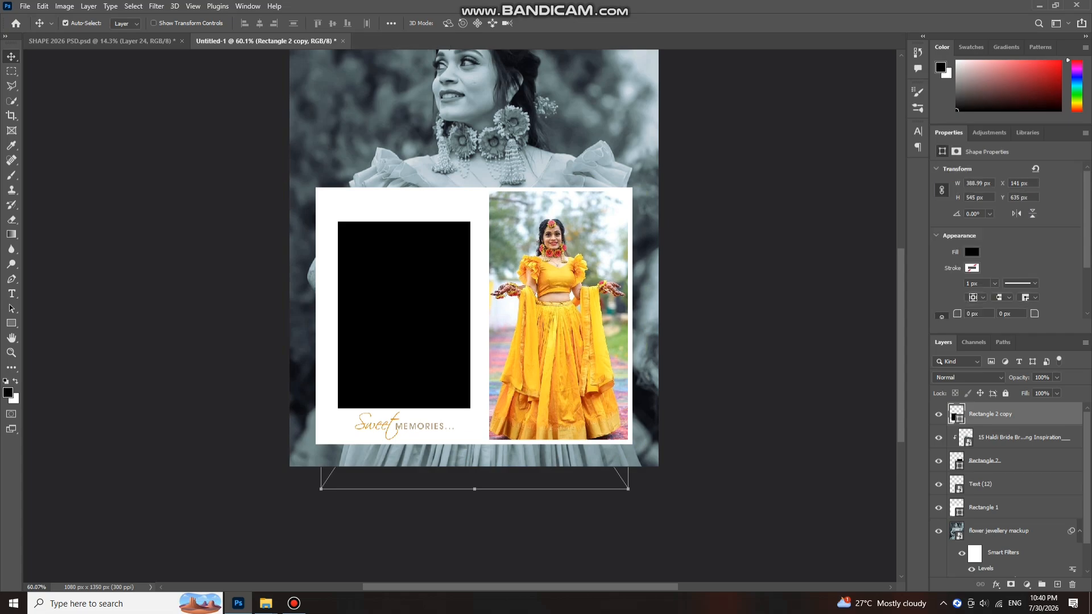
left_click(265, 603)
left_click(205, 548)
scroll(597, 312, "down", 10)
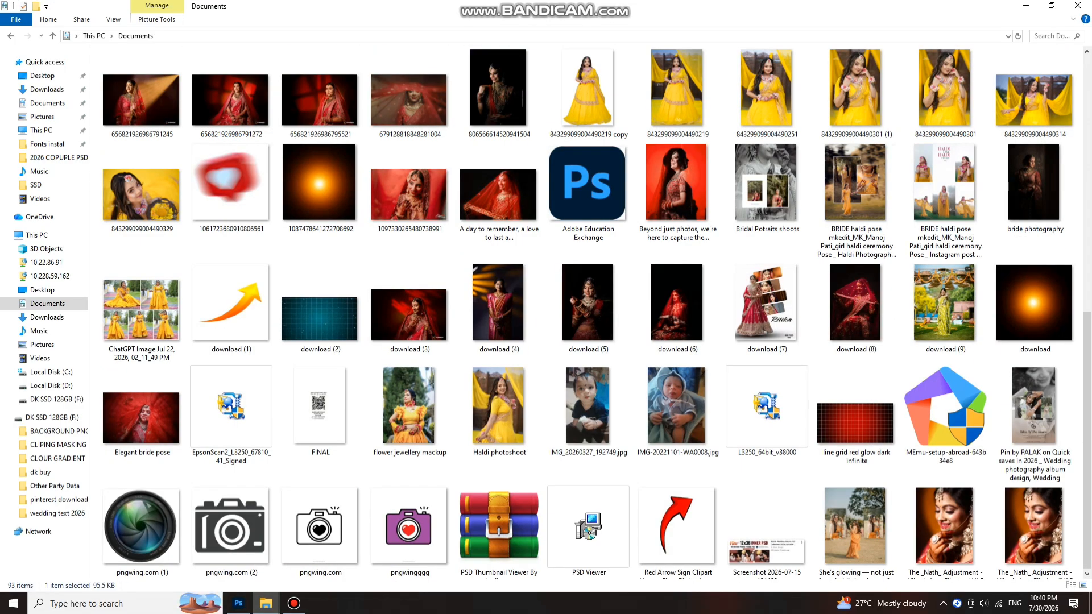
scroll(320, 213, "down", 4)
scroll(321, 214, "up", 8)
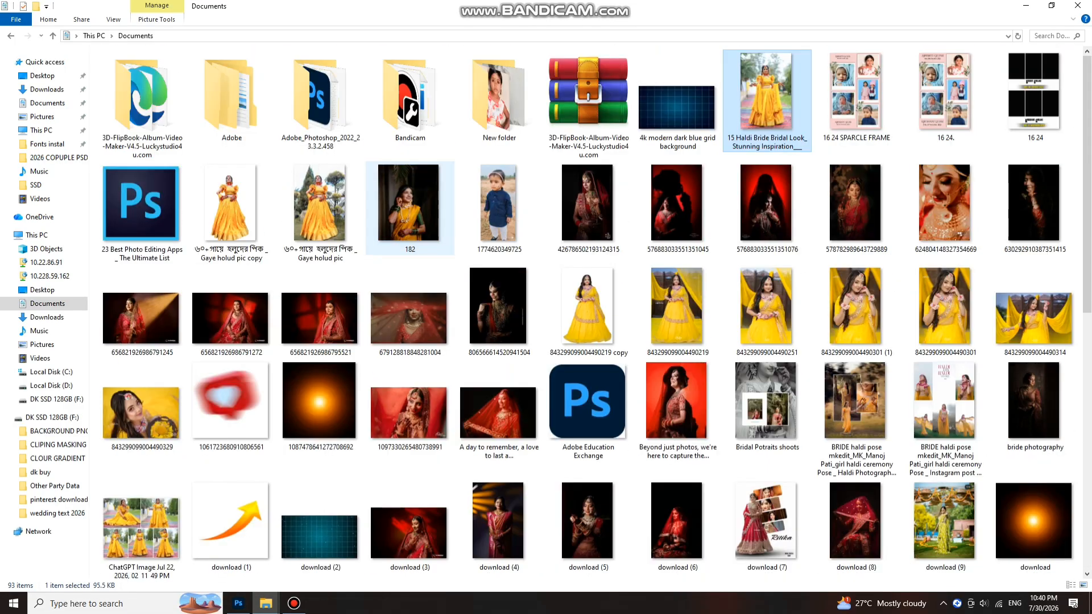
left_click_drag(320, 213, 515, 319)
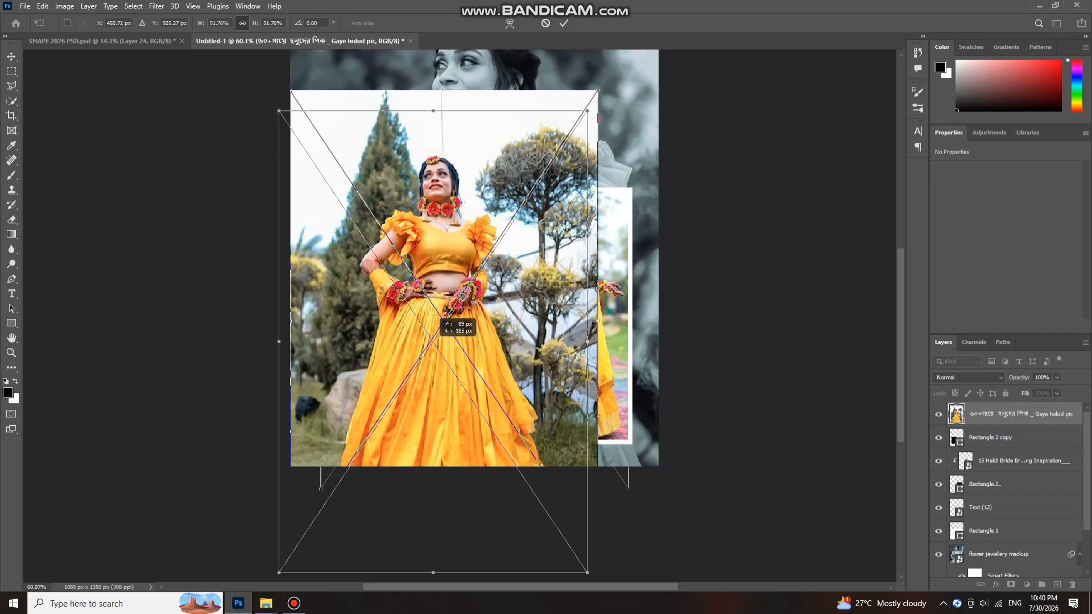
key("ctrl+alt+g")
Scale the left frame's photo to about 809 × 1210 px and position it to show the bride from the head to below the waist
key("ctrl+t")
left_click_drag(489, 241, 474, 261)
left_click_drag(413, 156, 415, 204)
left_click_drag(427, 264, 428, 239)
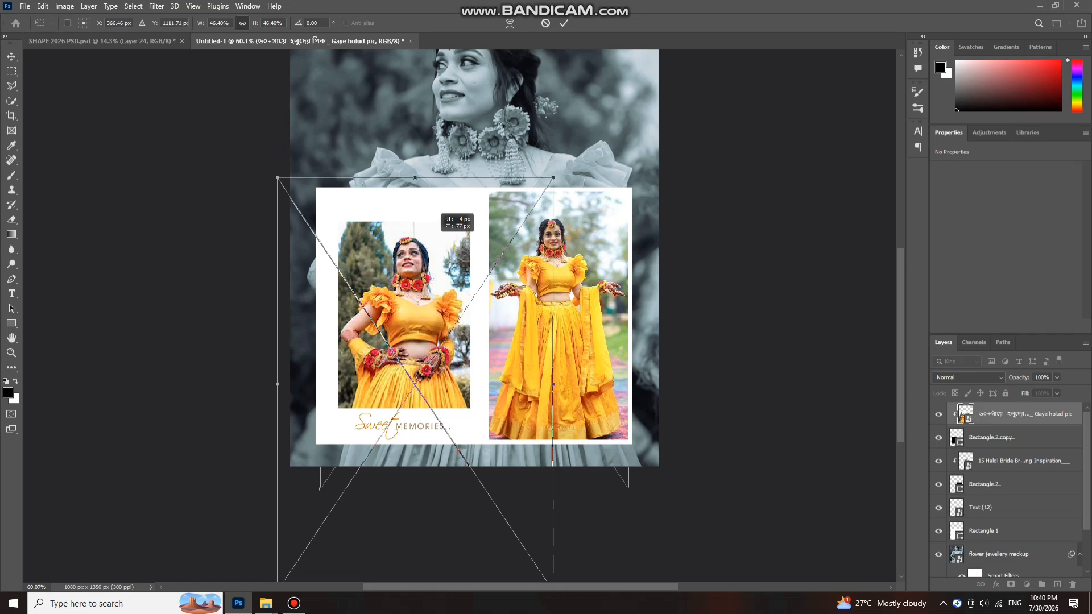
key("Return")
Review the overall composition of the collage with both photos in their frames
scroll(435, 254, "down", 5)
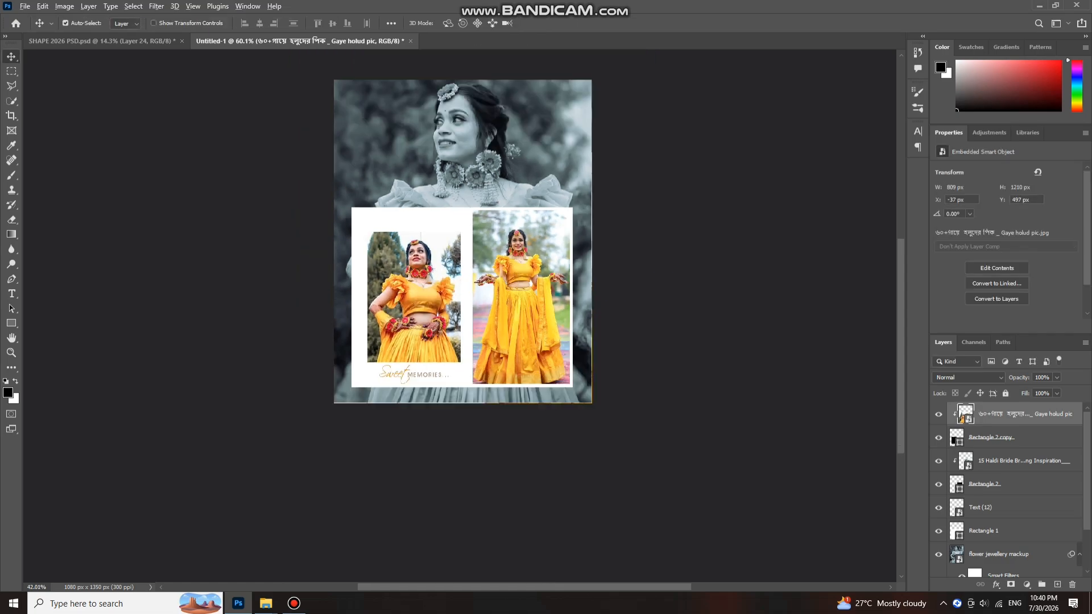
scroll(479, 296, "up", 1)
scroll(484, 295, "down", 4)
scroll(488, 216, "up", 4)
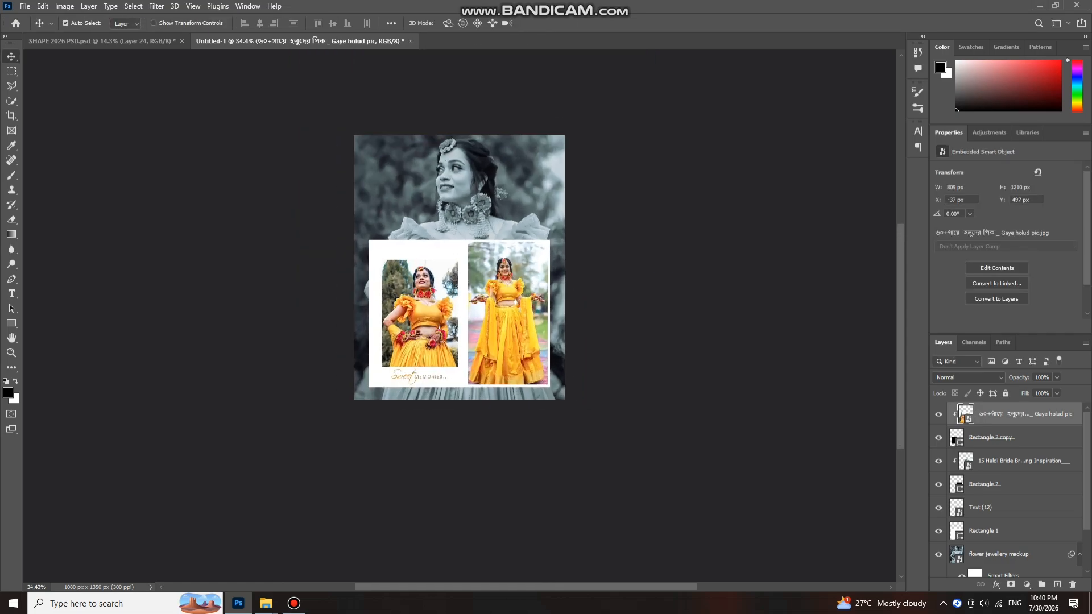
scroll(489, 216, "down", 1)
scroll(461, 284, "down", 2)
scroll(460, 284, "up", 4)
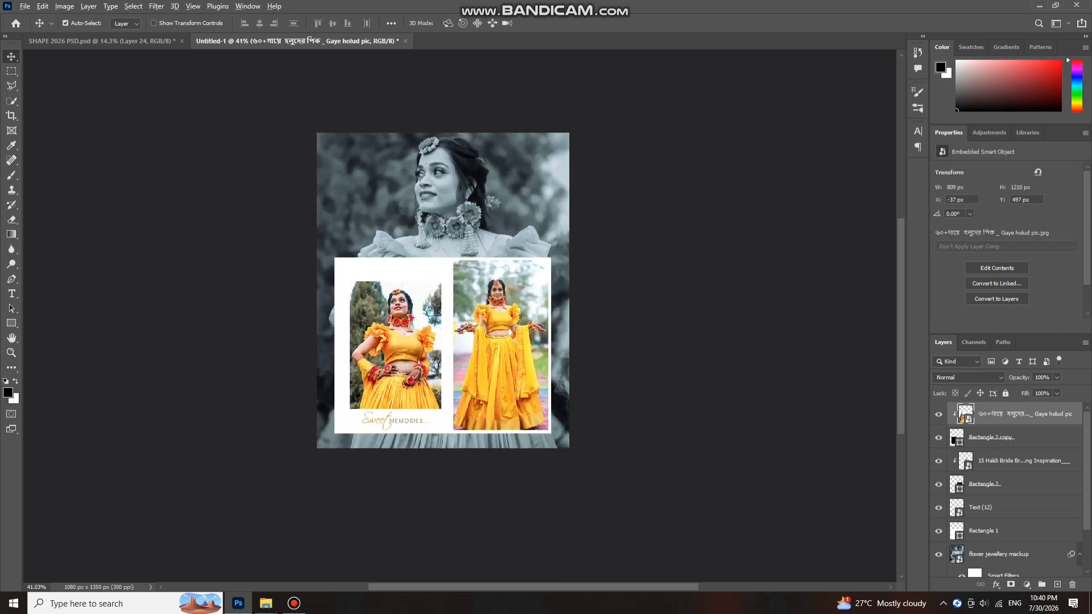
scroll(489, 283, "up", 1)
Add a drop shadow to the white panel with 38% opacity, 27° angle, 14 px distance, 25% spread and 10 px size
left_click(441, 268)
left_click(995, 584)
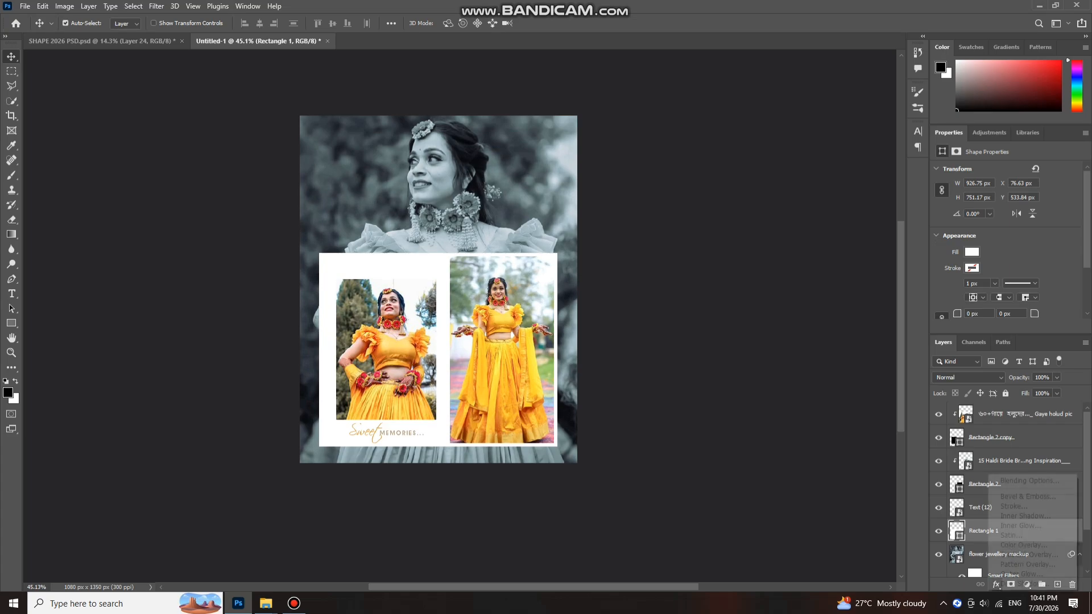
left_click(1009, 585)
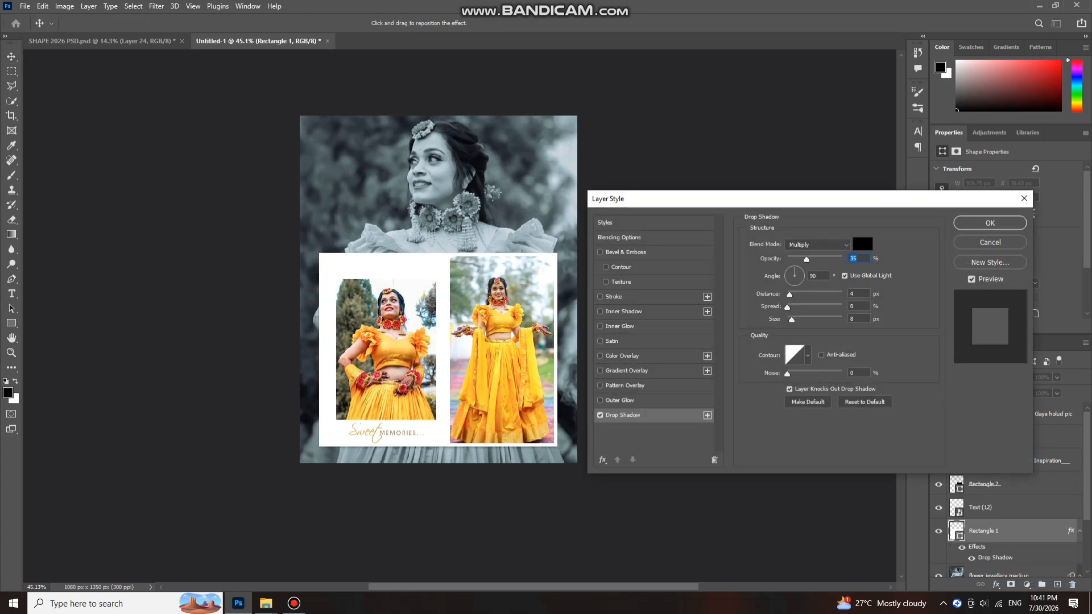
left_click_drag(789, 295, 788, 320)
key("Tab")
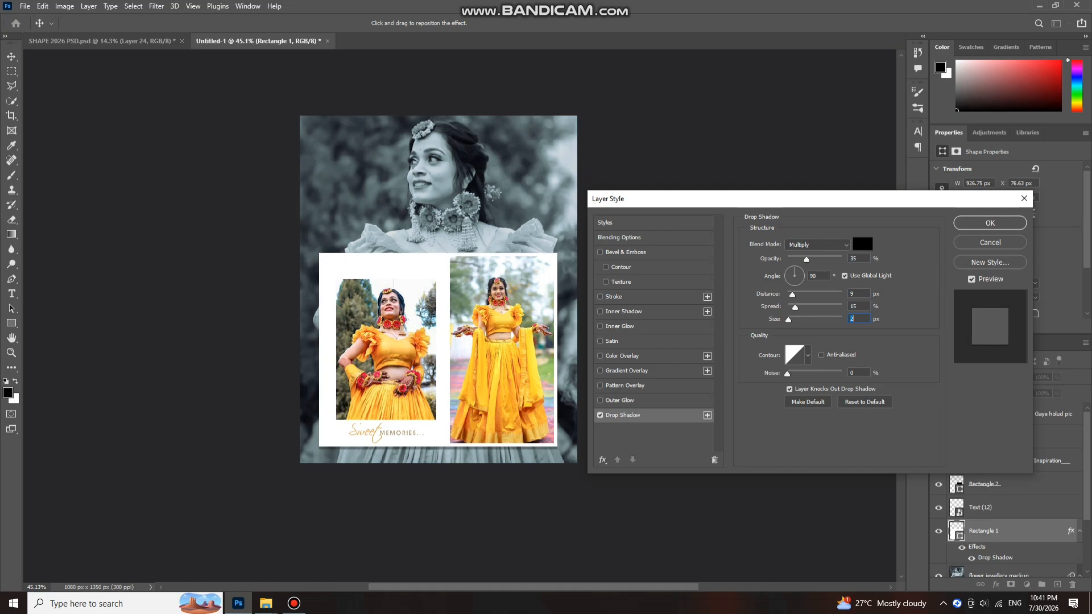
left_click(801, 273)
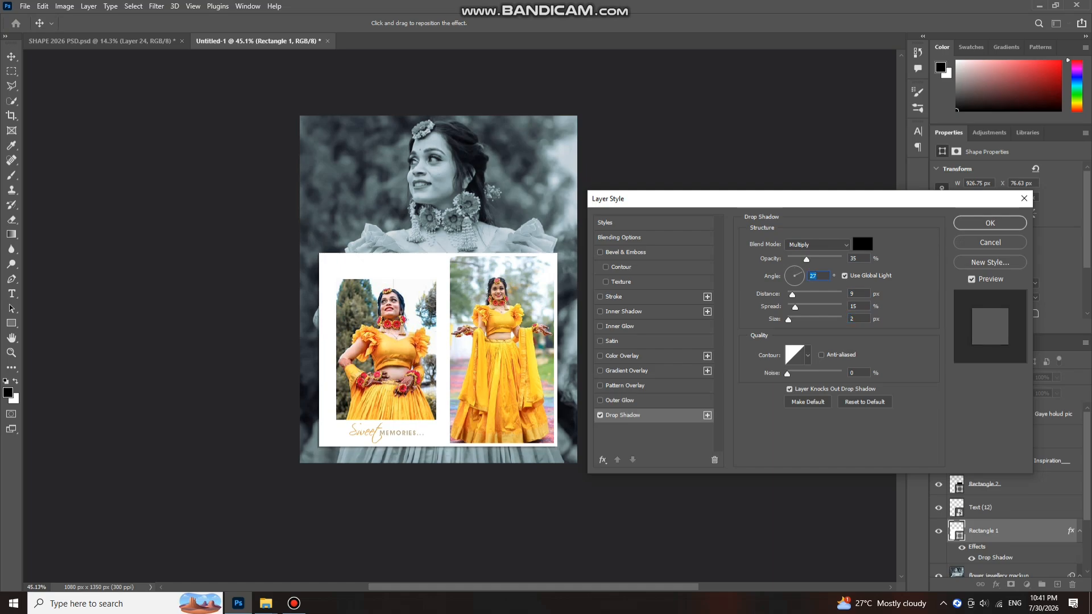
left_click_drag(806, 260, 800, 307)
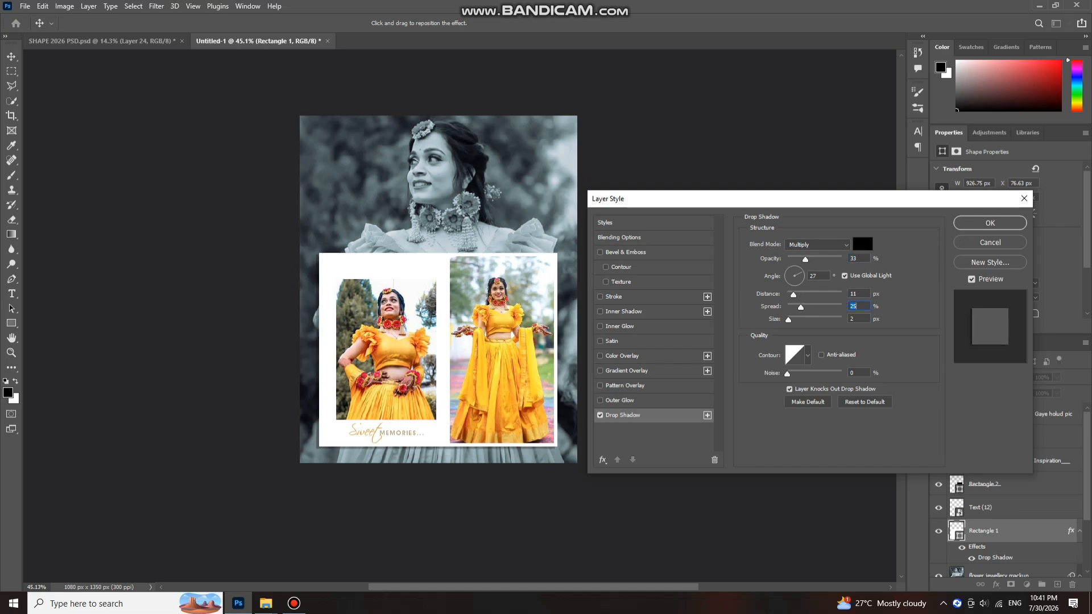
left_click_drag(805, 259, 839, 260)
left_click_drag(793, 294, 795, 295)
left_click_drag(840, 259, 808, 260)
left_click_drag(788, 320, 793, 319)
left_click(989, 223)
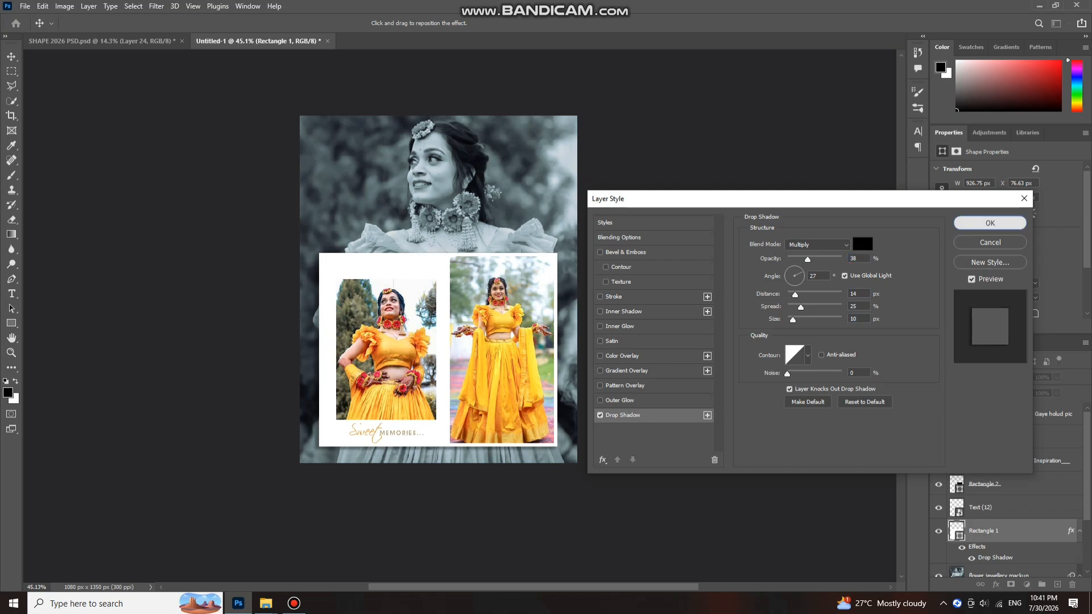
Inspect the white panel's drop shadow up close and the finished collage as a whole
scroll(519, 291, "up", 8)
scroll(518, 291, "down", 1)
scroll(569, 295, "down", 5)
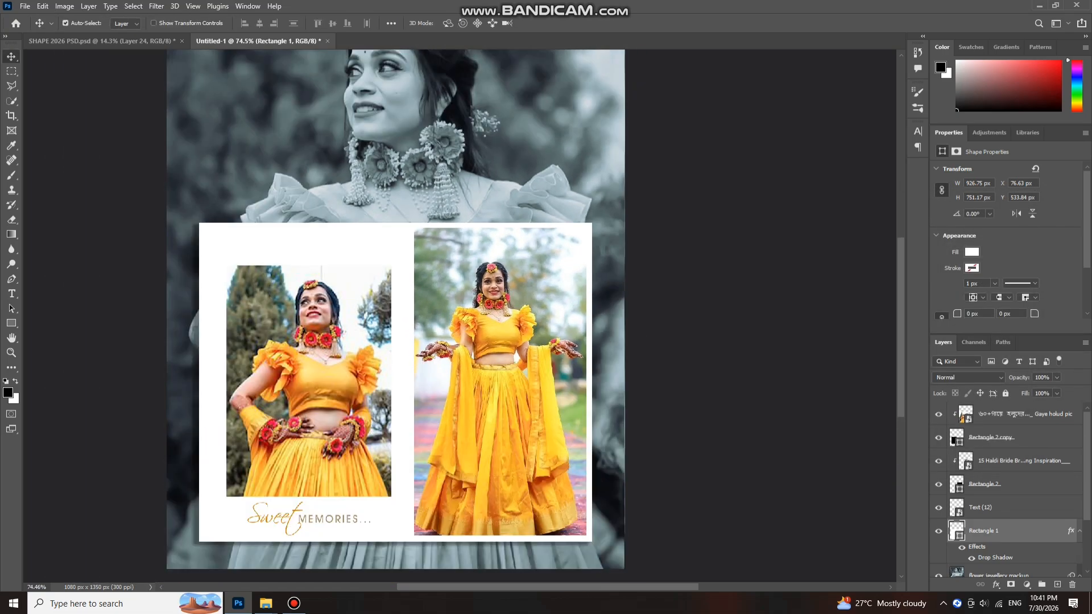
scroll(438, 196, "down", 2)
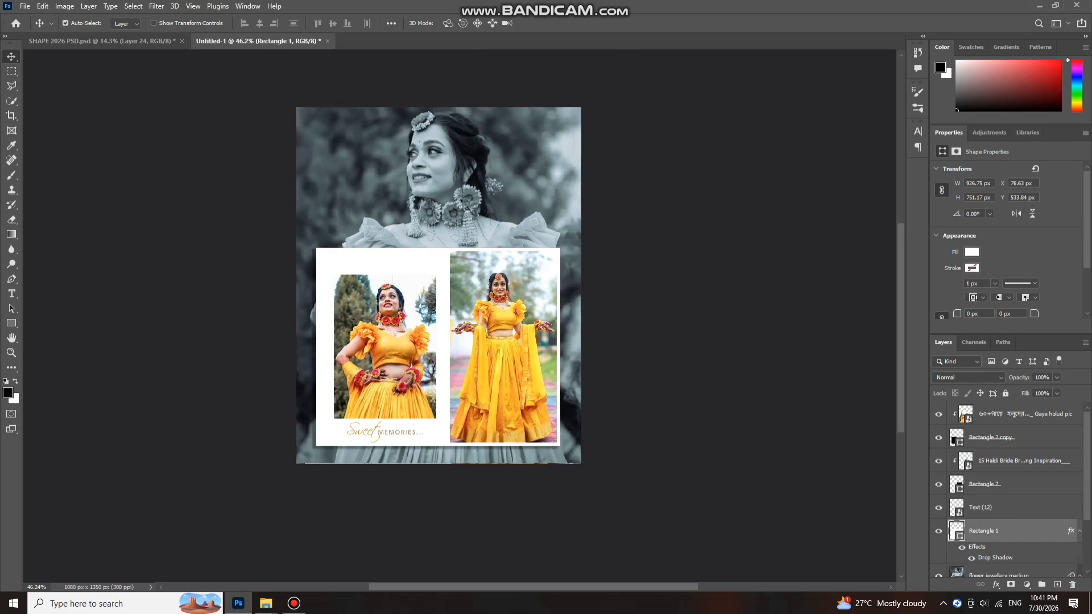
scroll(406, 189, "up", 2)
scroll(427, 113, "down", 1)
scroll(427, 114, "up", 2)
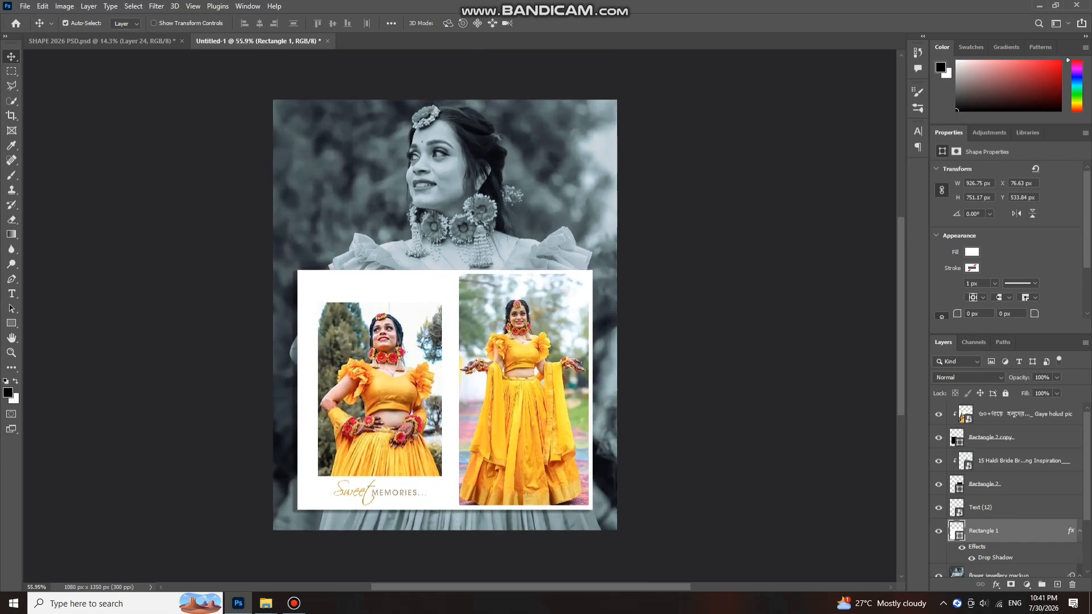
scroll(430, 229, "down", 1)
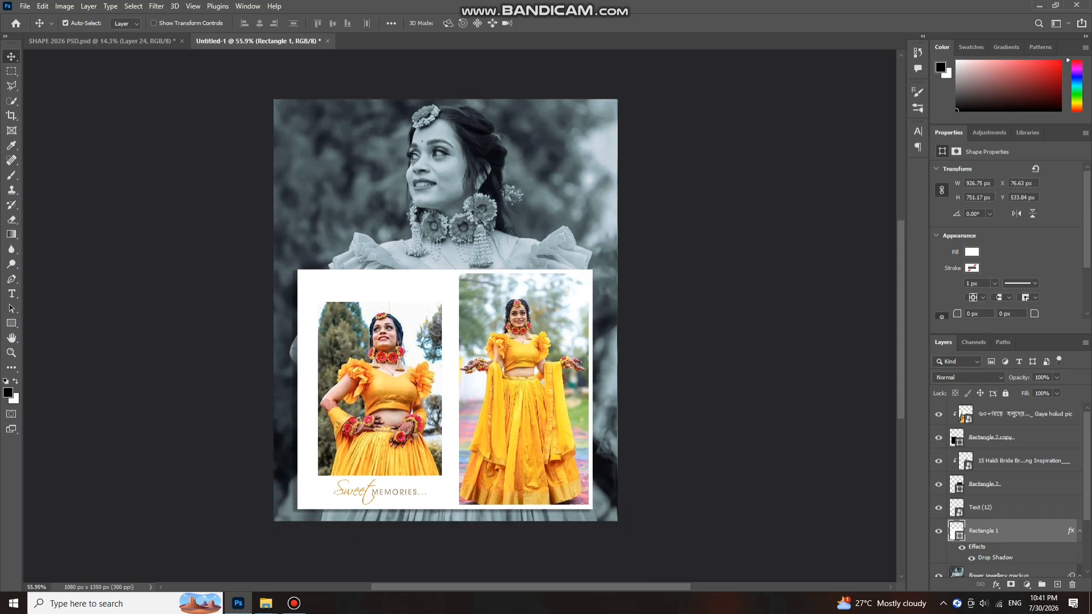
scroll(429, 229, "down", 2)
scroll(435, 229, "up", 1)
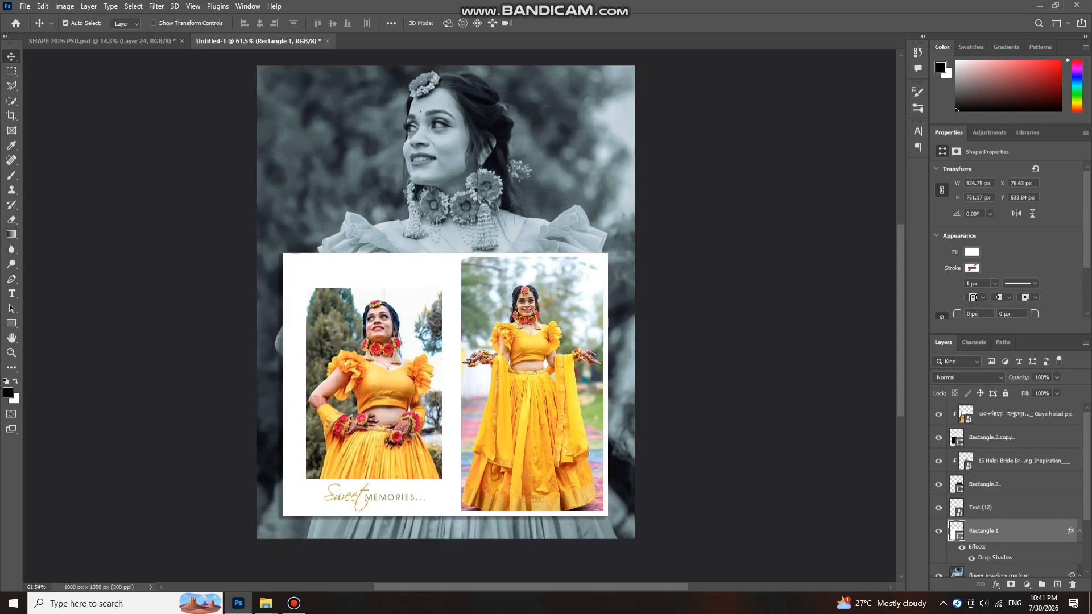